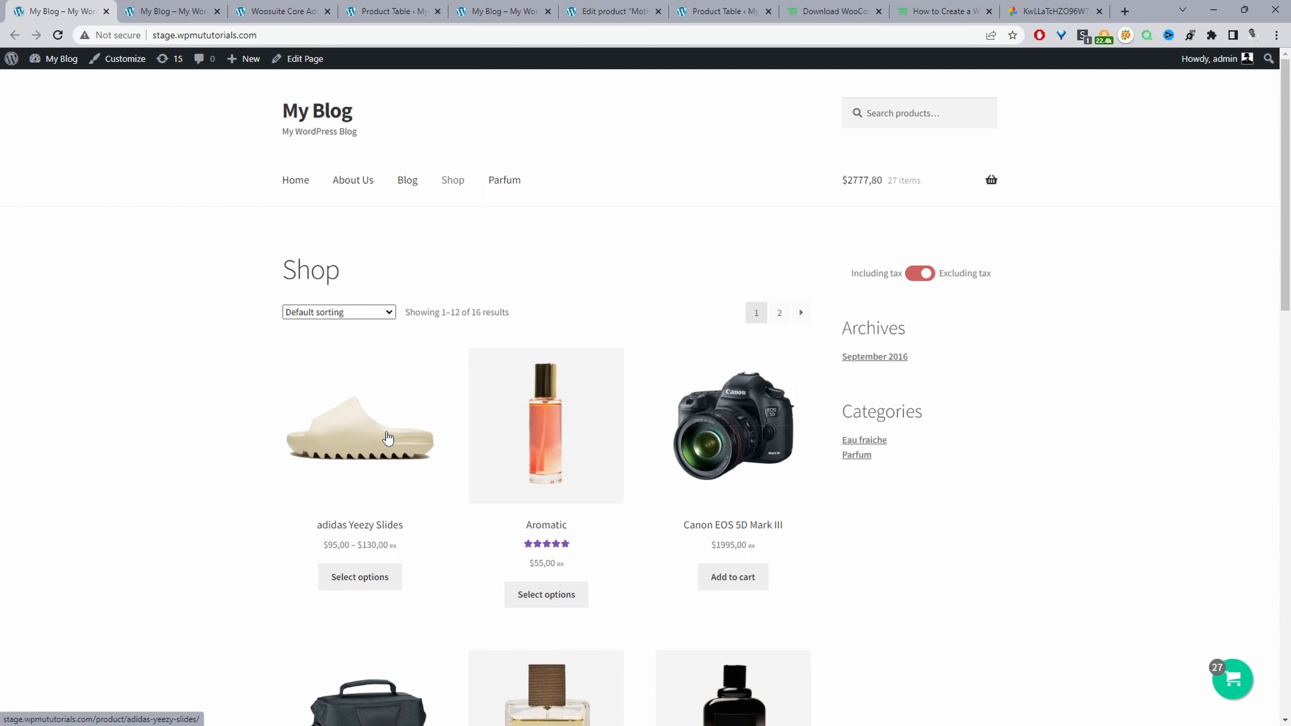
Compare the default grid layout of the Shop page with its product table layout.
scroll(554, 432, "down", 4)
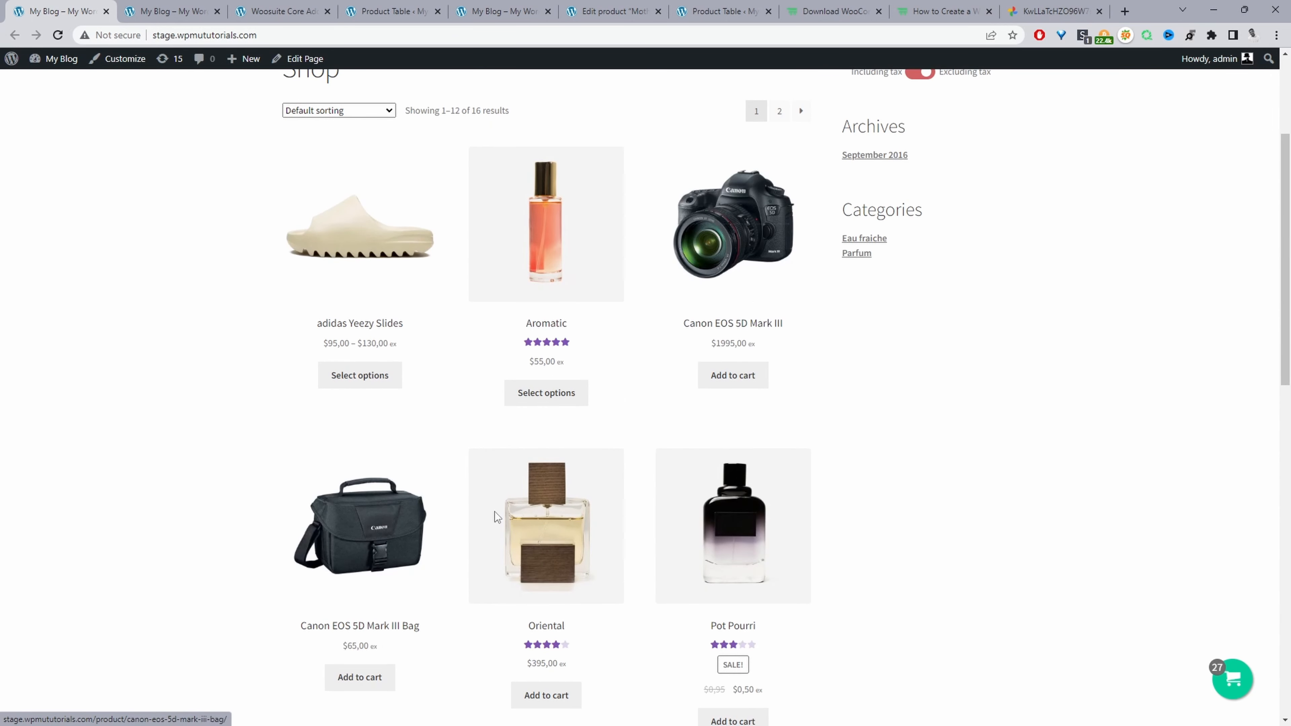
scroll(356, 447, "down", 2)
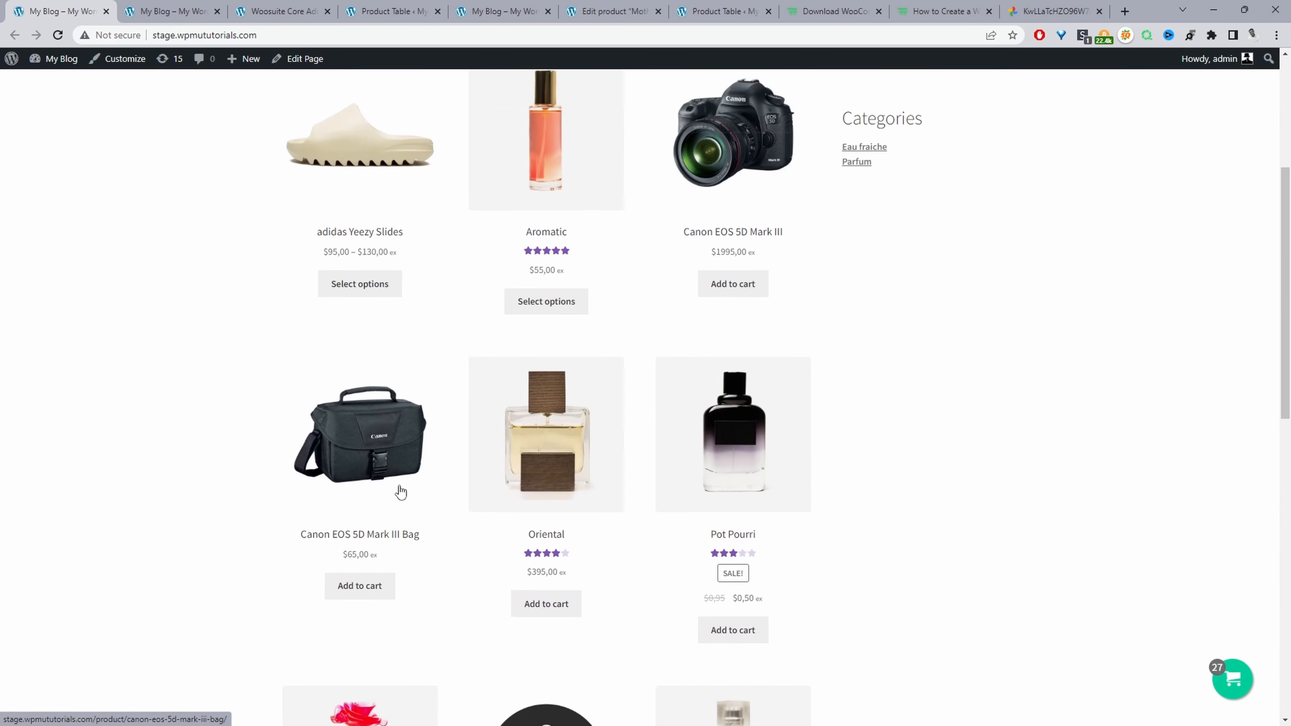
scroll(508, 356, "up", 2)
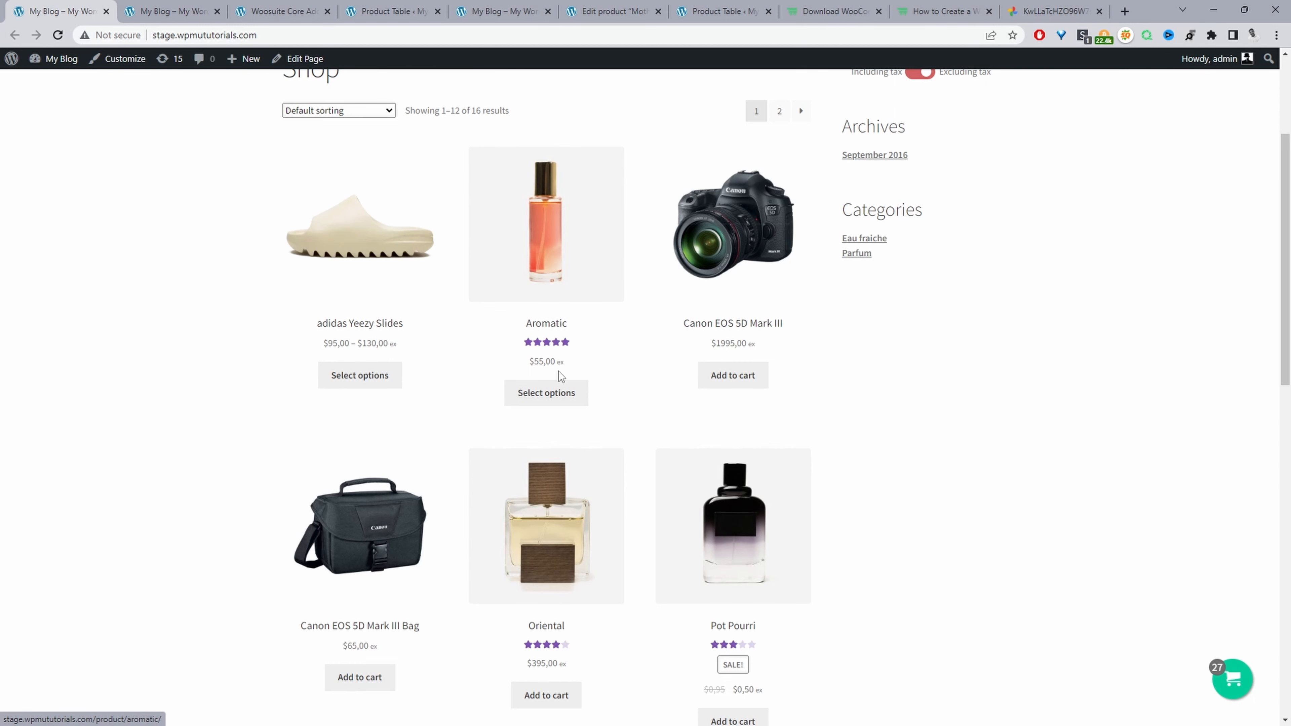
scroll(826, 600, "down", 4)
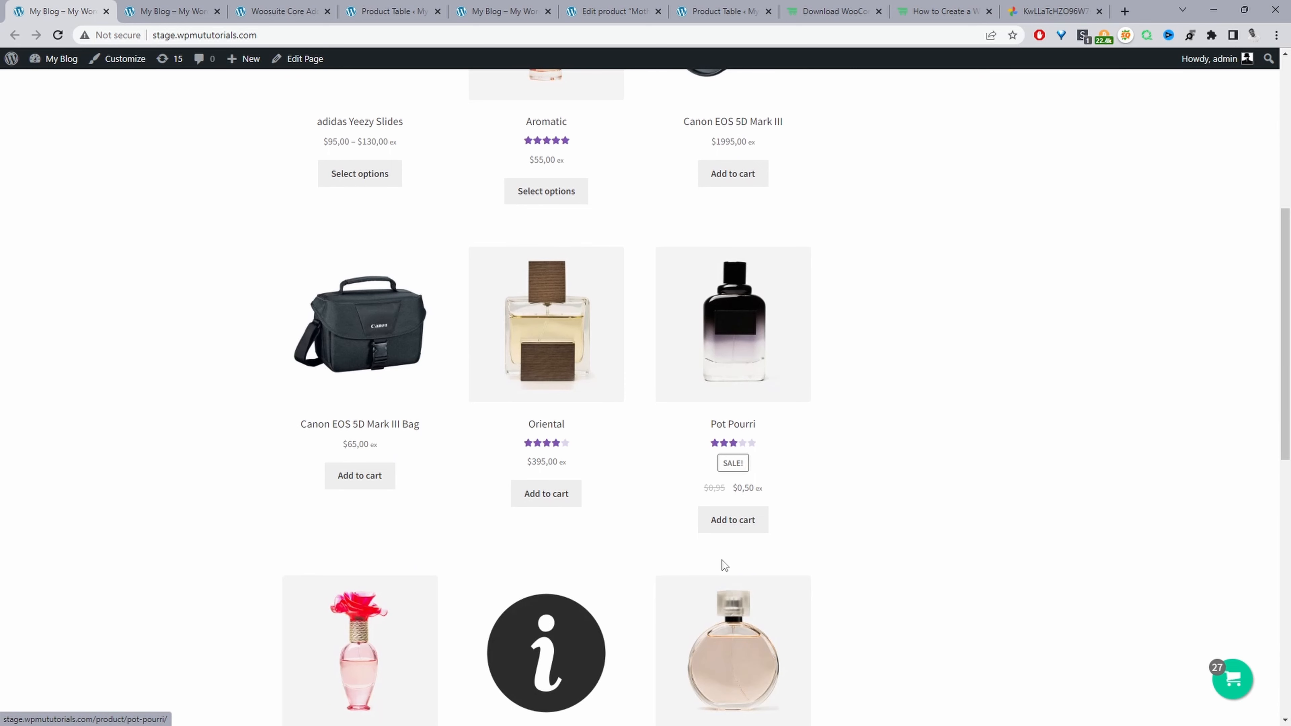
scroll(687, 536, "up", 8)
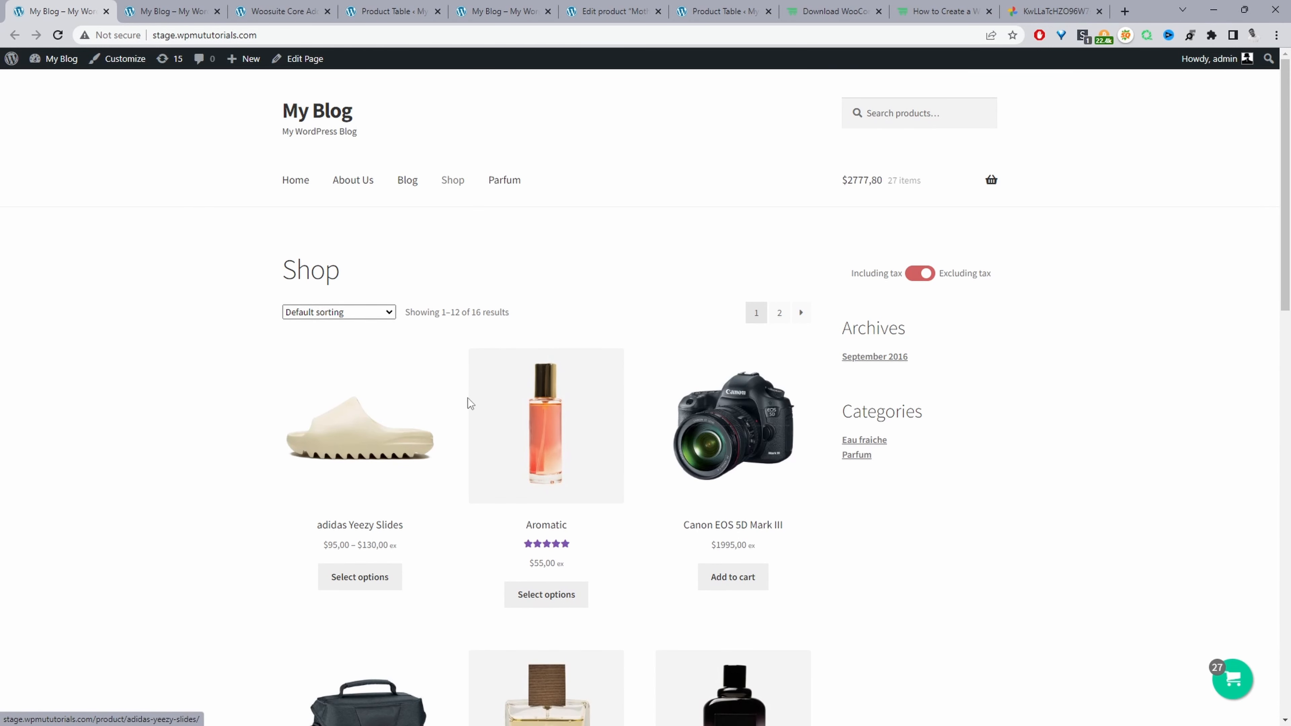
left_click(173, 11)
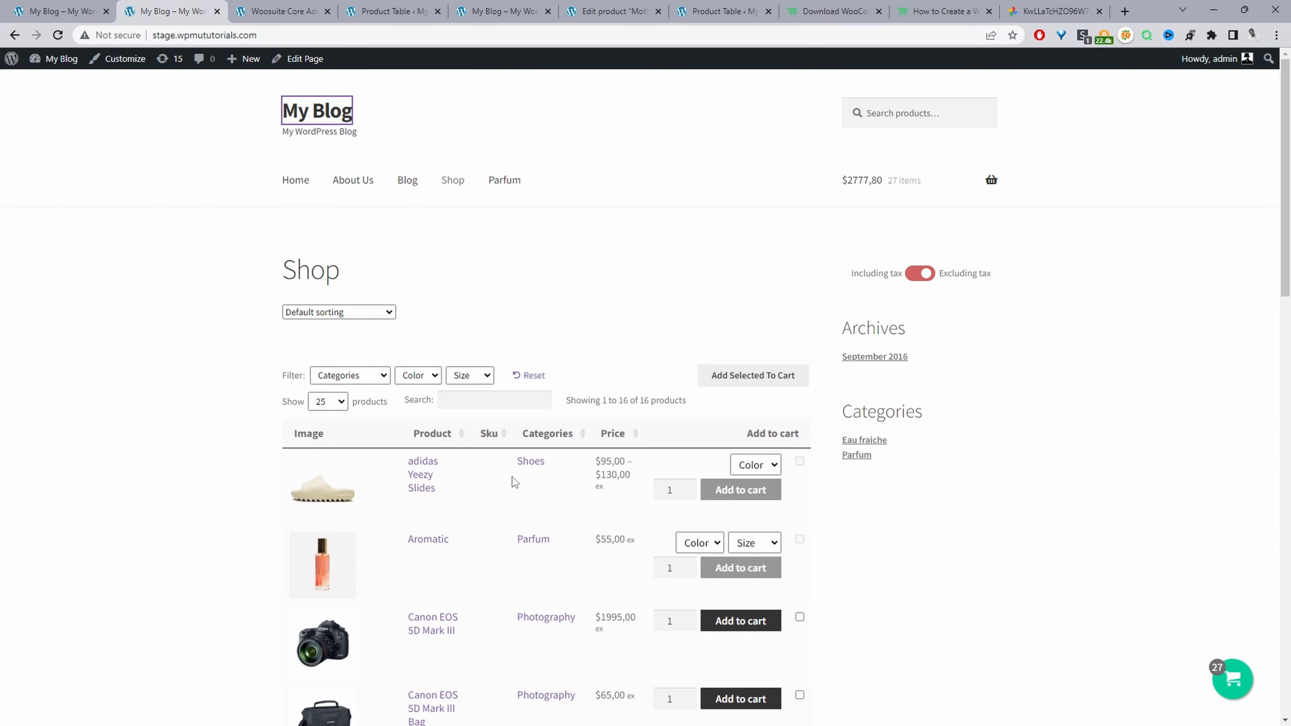
scroll(513, 478, "down", 3)
scroll(405, 397, "down", 2)
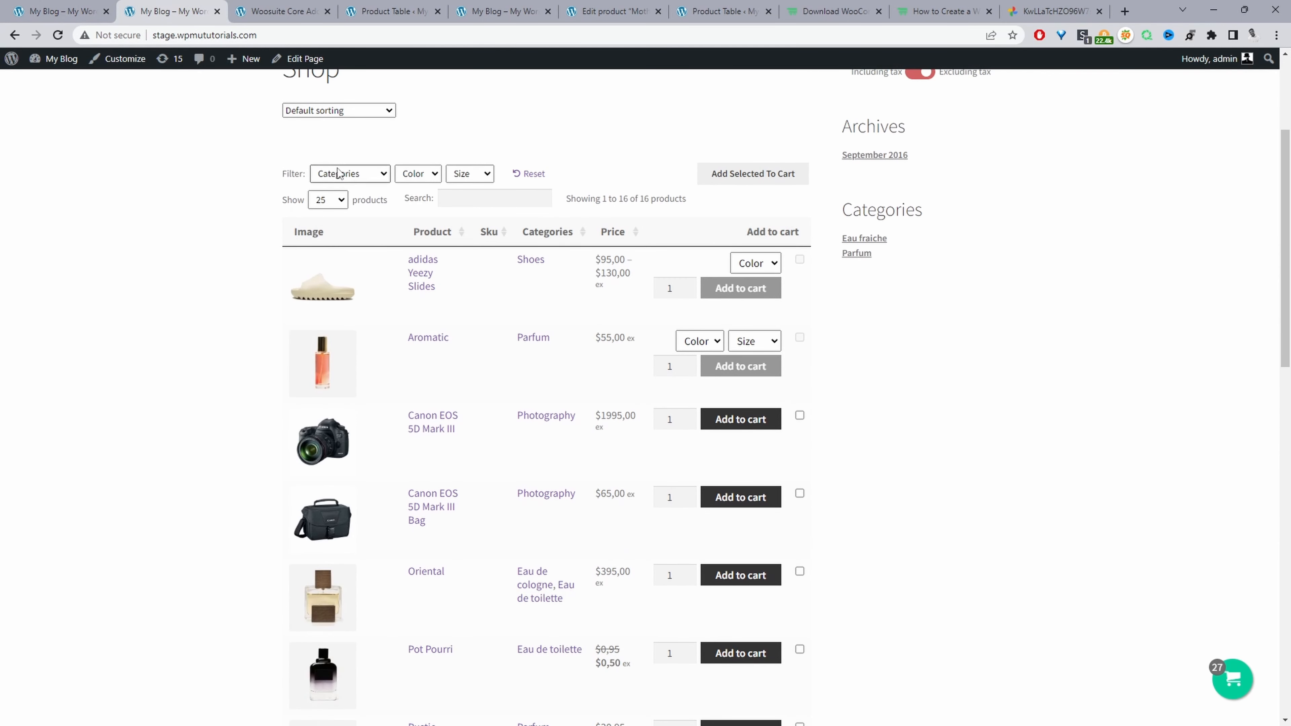
Filter the product table by the Photography category, switch the filter to Shoes, and reset it to show all products.
left_click(349, 174)
left_click(344, 253)
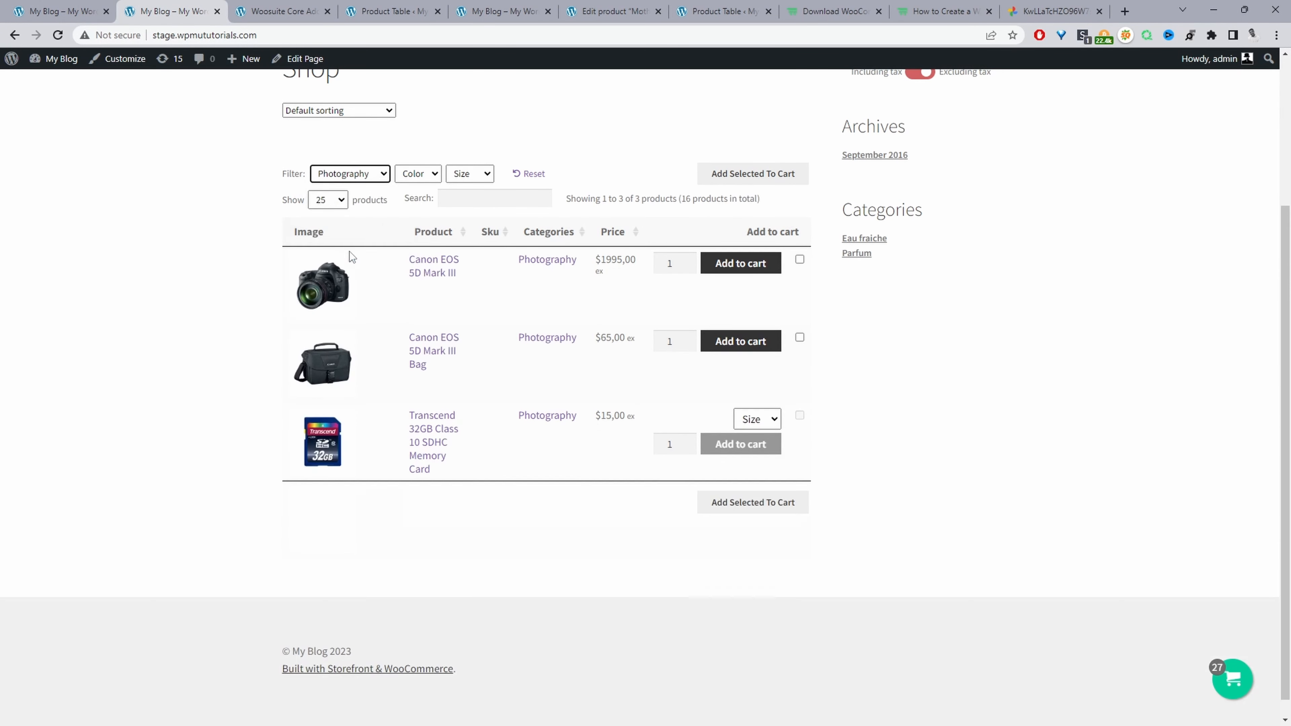
left_click(358, 174)
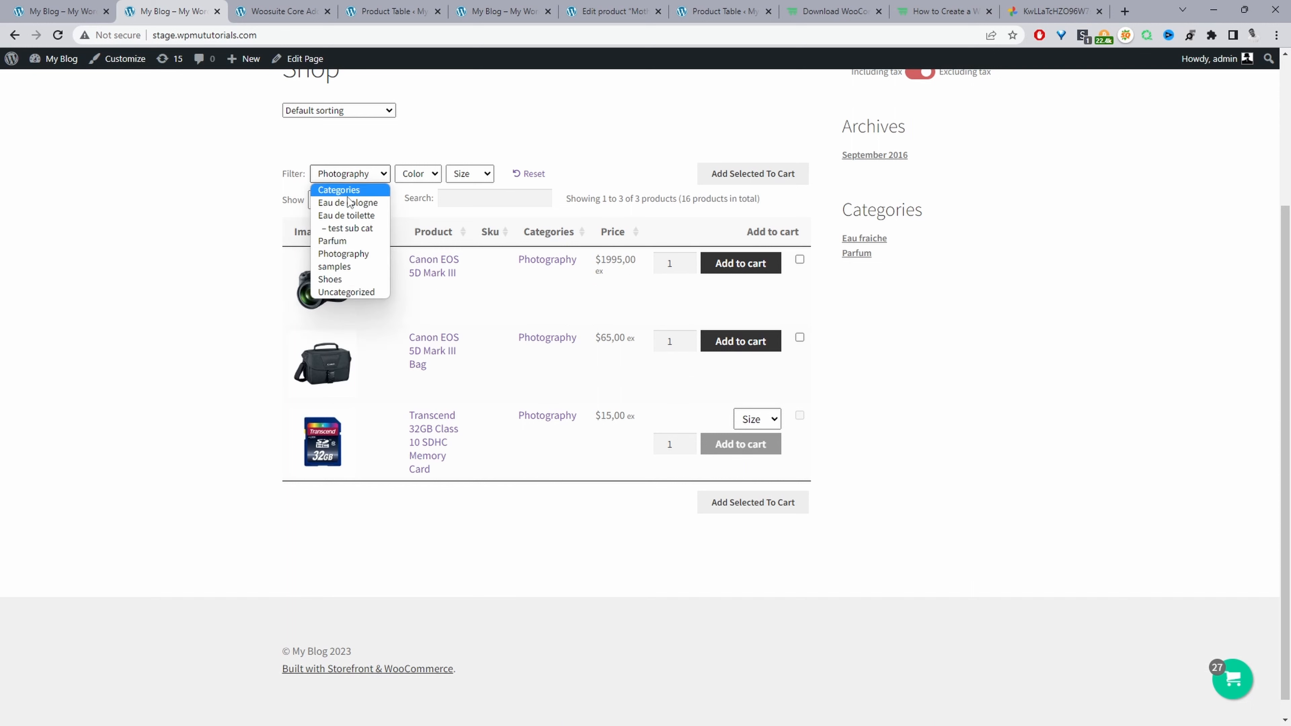
left_click(347, 278)
left_click(358, 314)
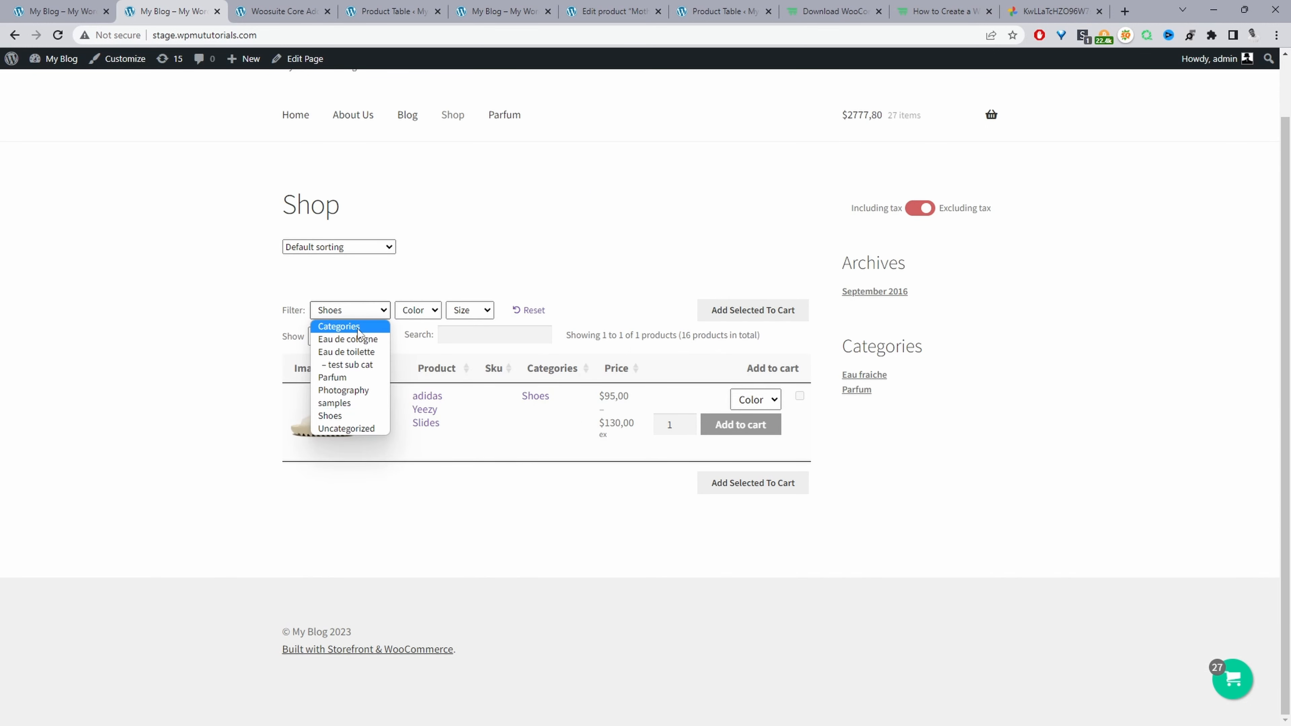
left_click(336, 326)
left_click(531, 180)
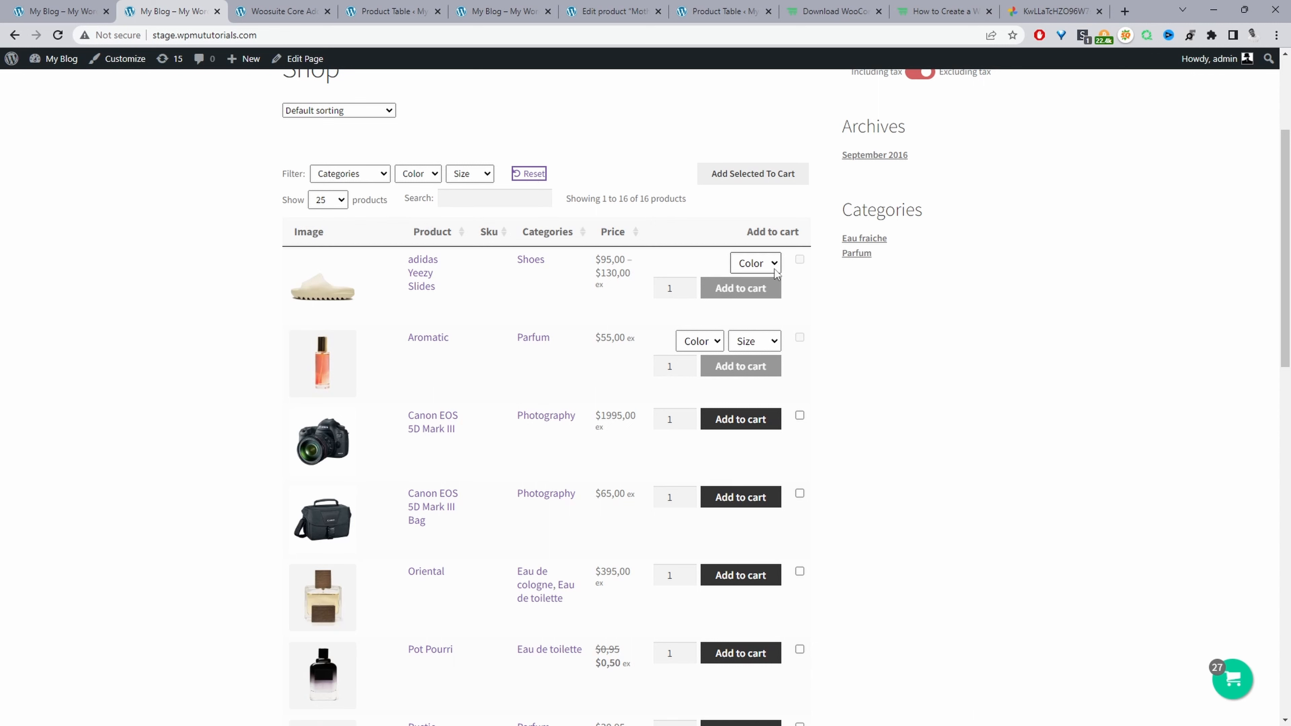
Choose the Black color for the adidas Yeezy Slides and set the quantity to 4.
left_click(756, 263)
left_click(755, 294)
left_click(689, 285)
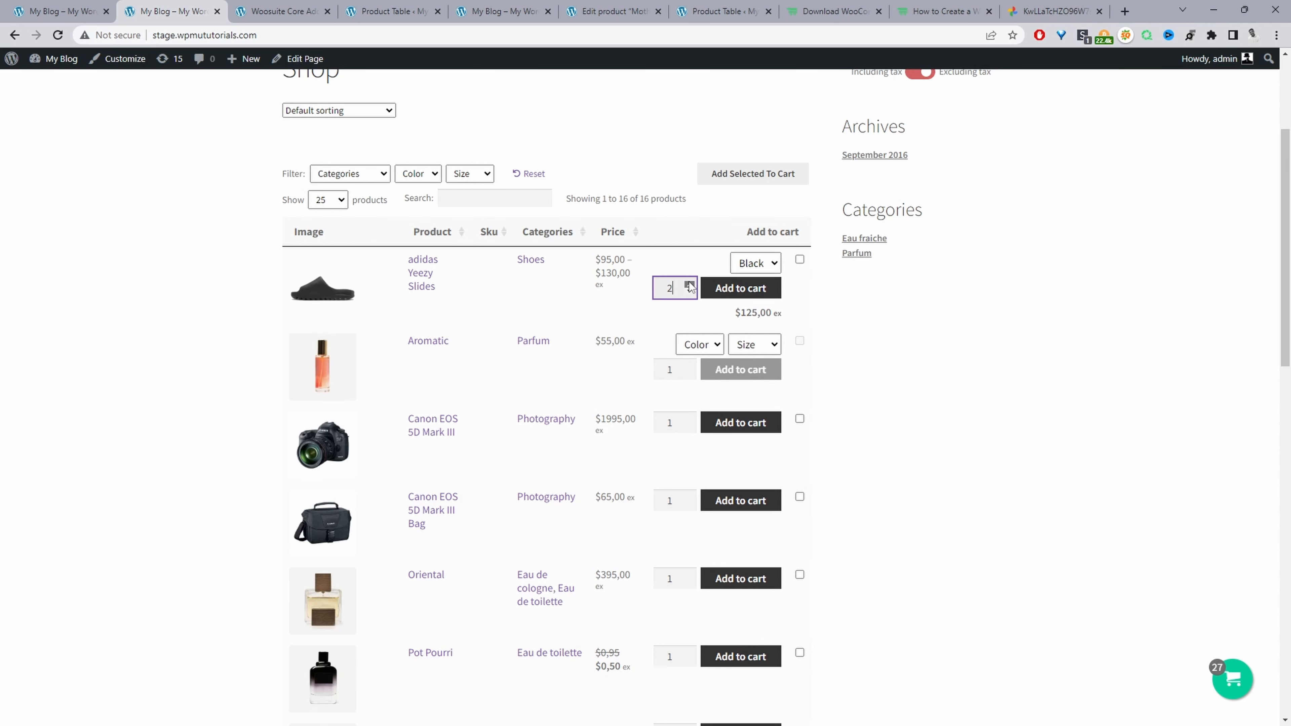
left_click(689, 285)
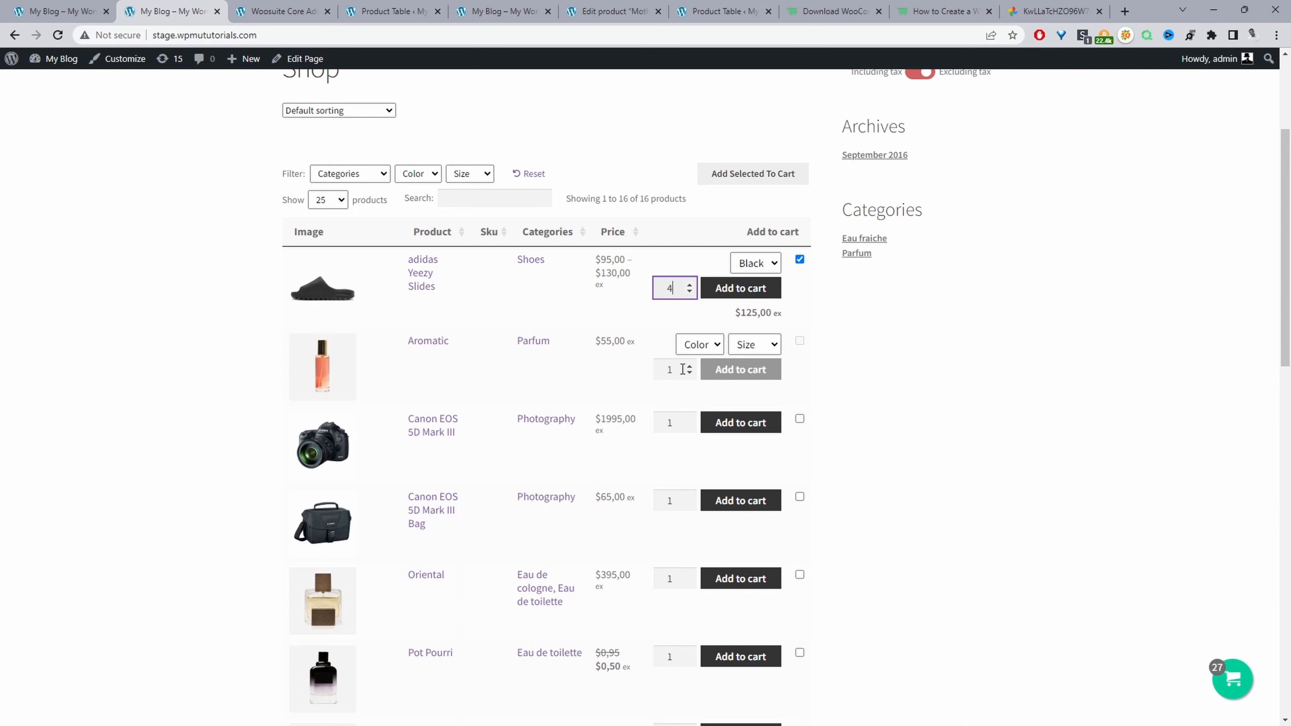
Set the quantities of the Canon EOS 5D Mark III Bag and Oriental to 4 each, and add all selected products to the cart.
left_click(690, 498)
left_click(689, 498)
left_click(690, 497)
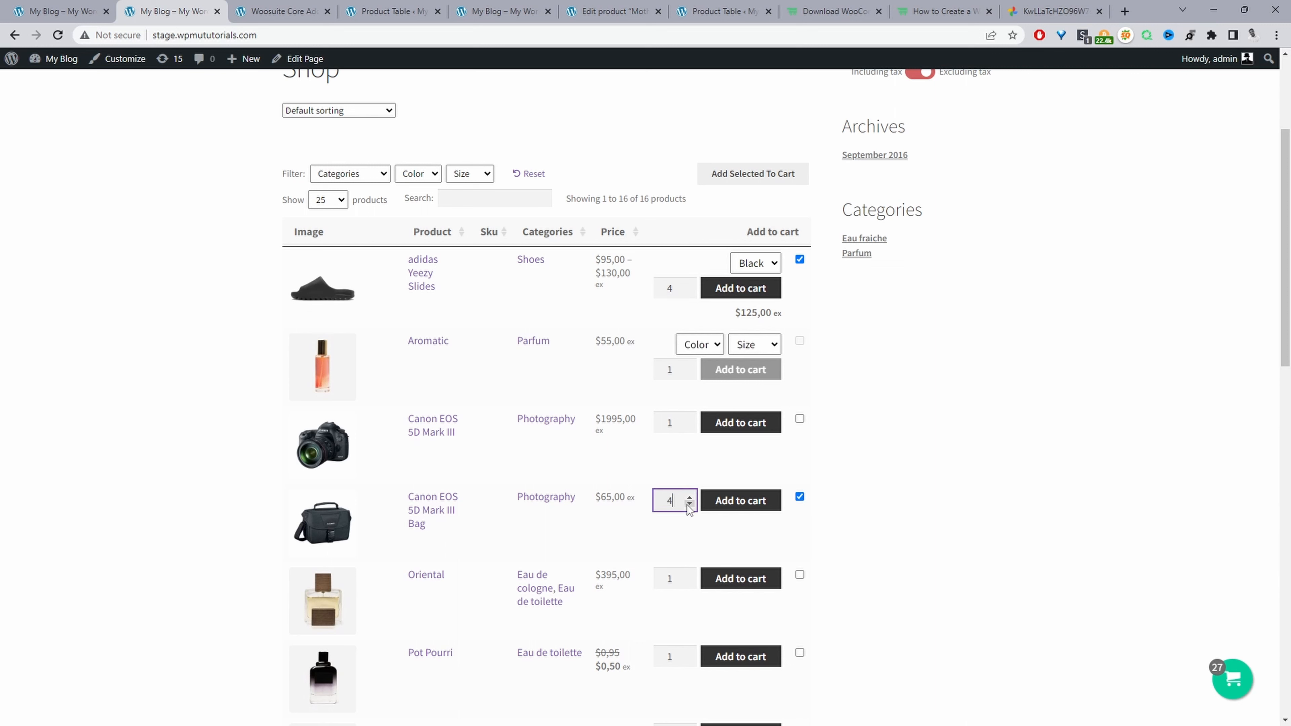
left_click(690, 576)
left_click(689, 575)
left_click(690, 575)
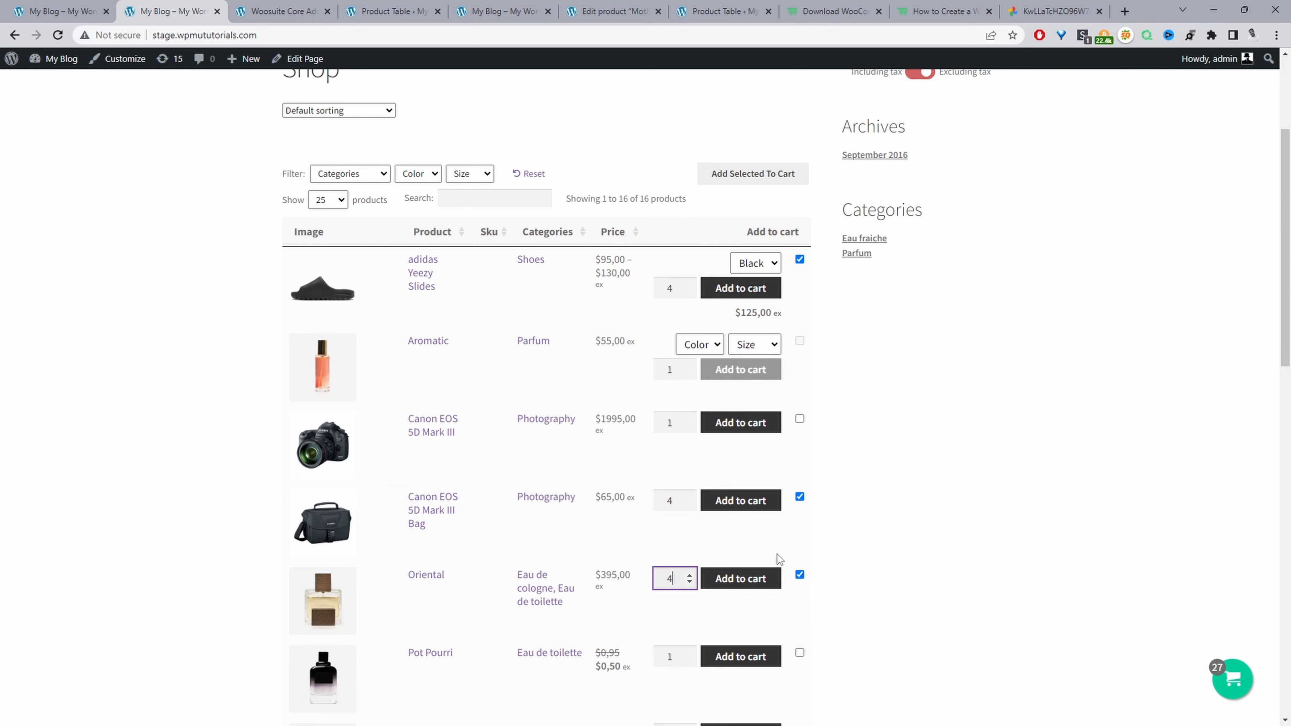
left_click(756, 176)
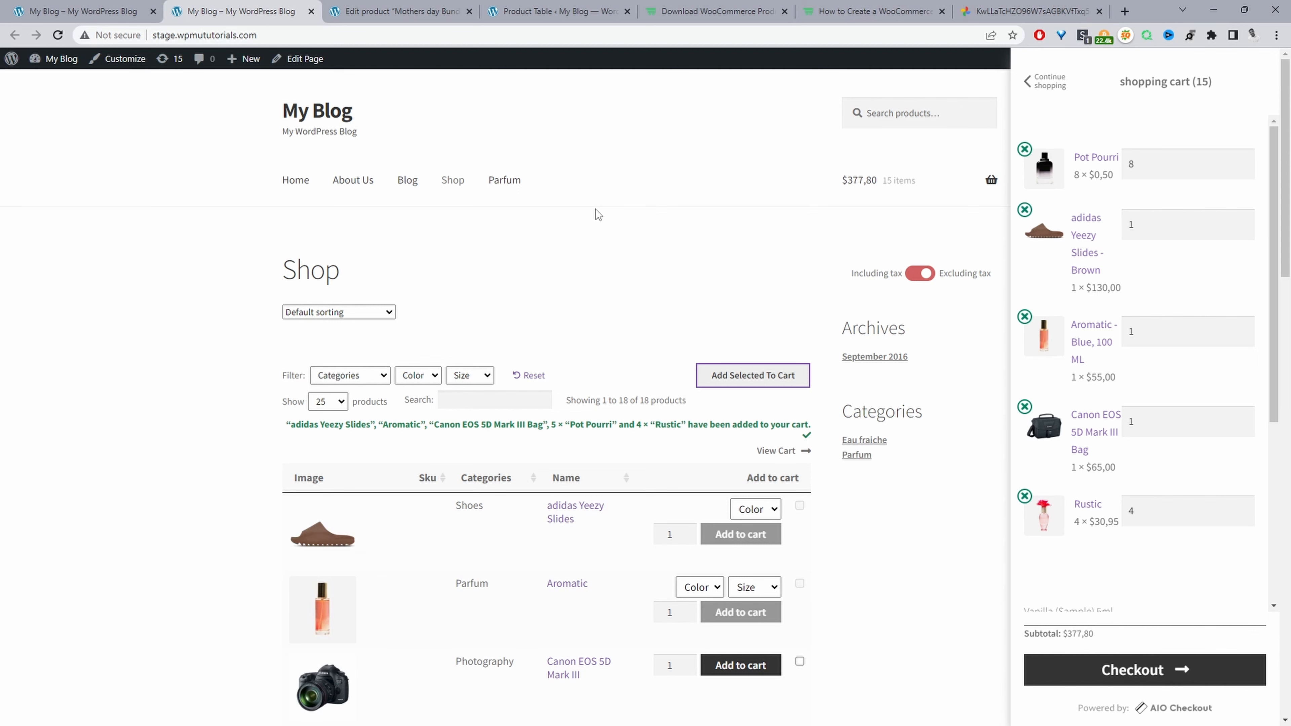
Review the WooCommerce price matrix article and its example image, and examine the shop's product table with the filled cart.
left_click(838, 11)
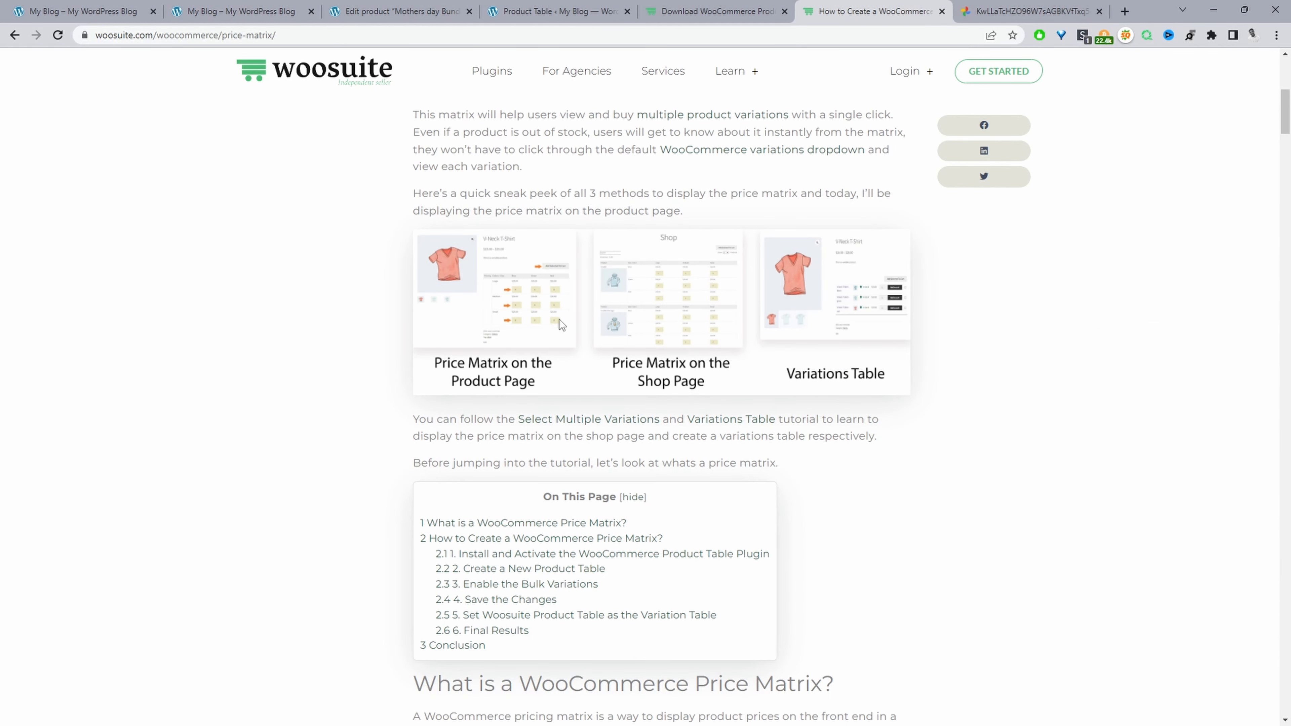
left_click(1014, 10)
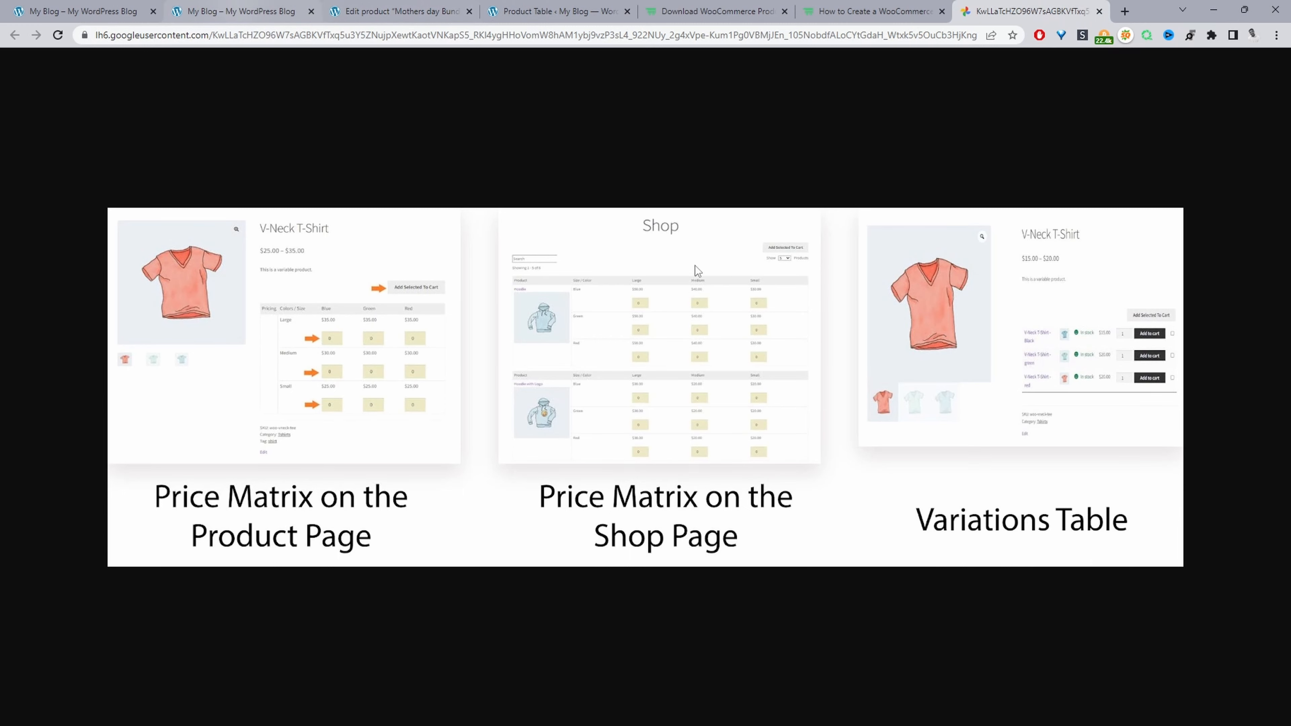
left_click(242, 11)
scroll(565, 590, "down", 2)
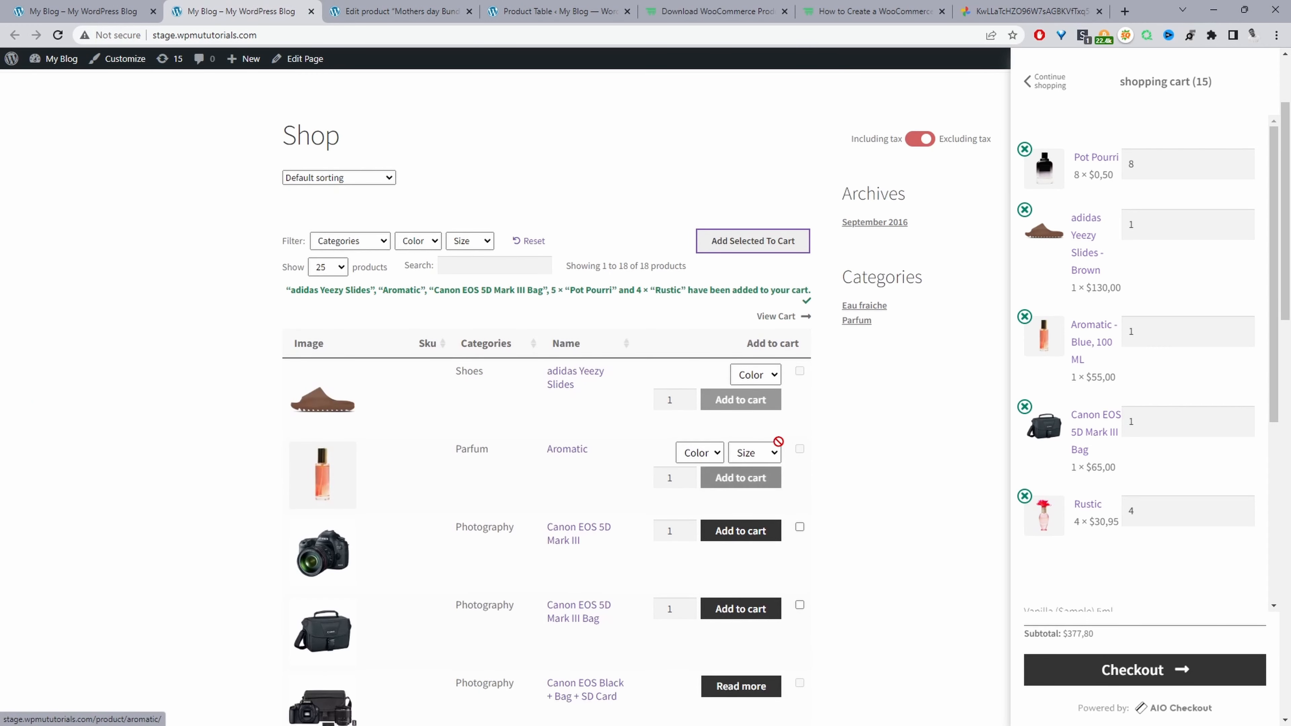
scroll(619, 599, "down", 3)
scroll(582, 420, "up", 4)
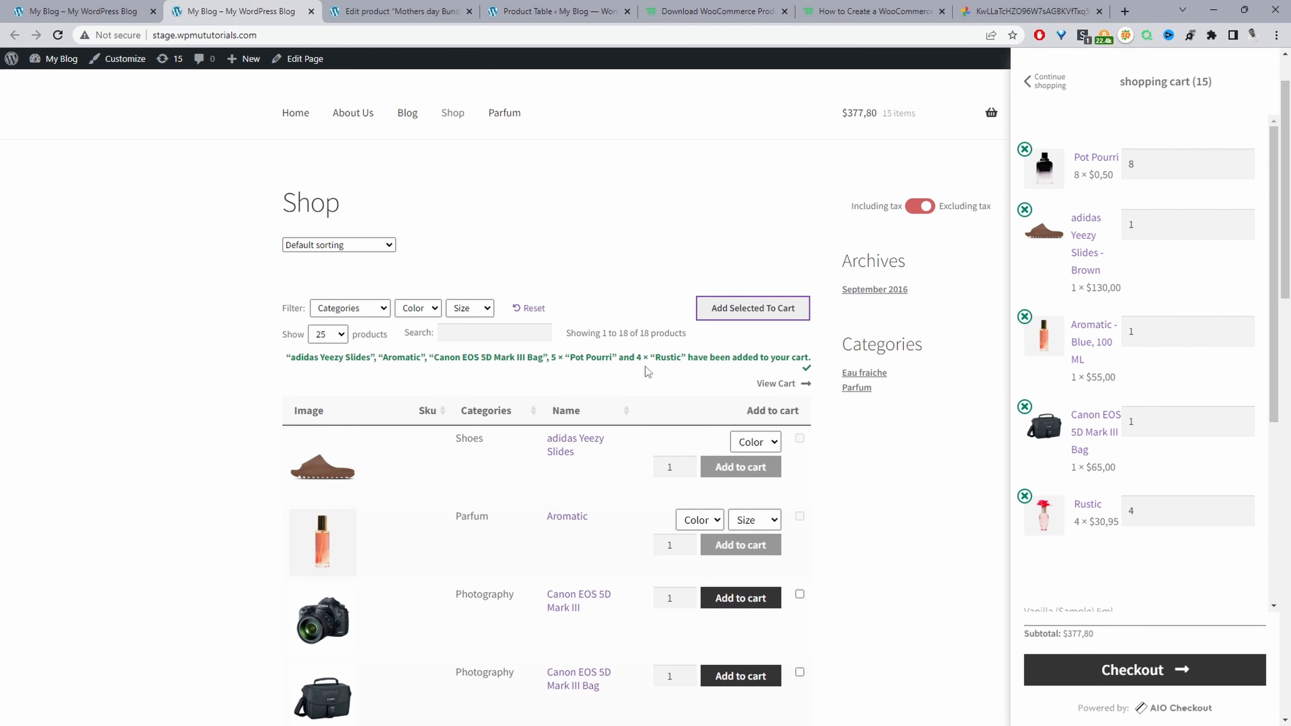
Open the Woosuite Addons page from the WordPress dashboard and check that the Product Table addon is enabled.
left_click(690, 11)
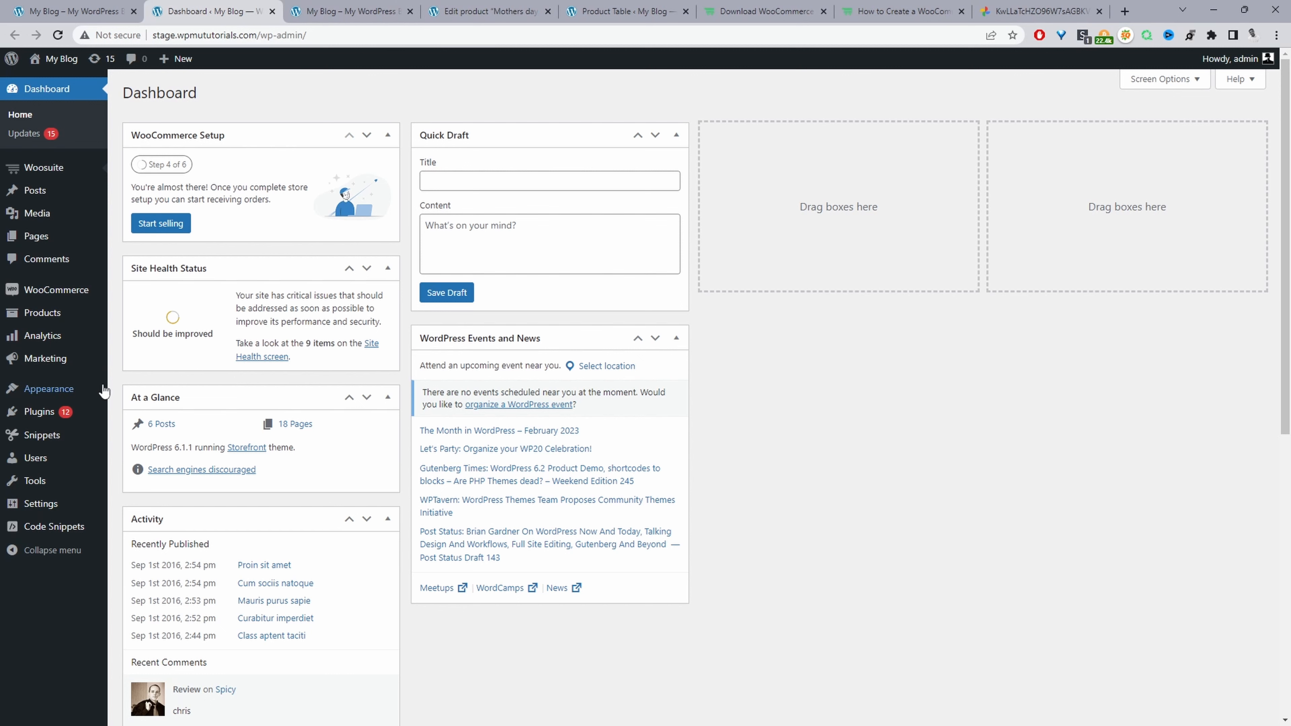
mouse_move(46, 412)
mouse_move(26, 171)
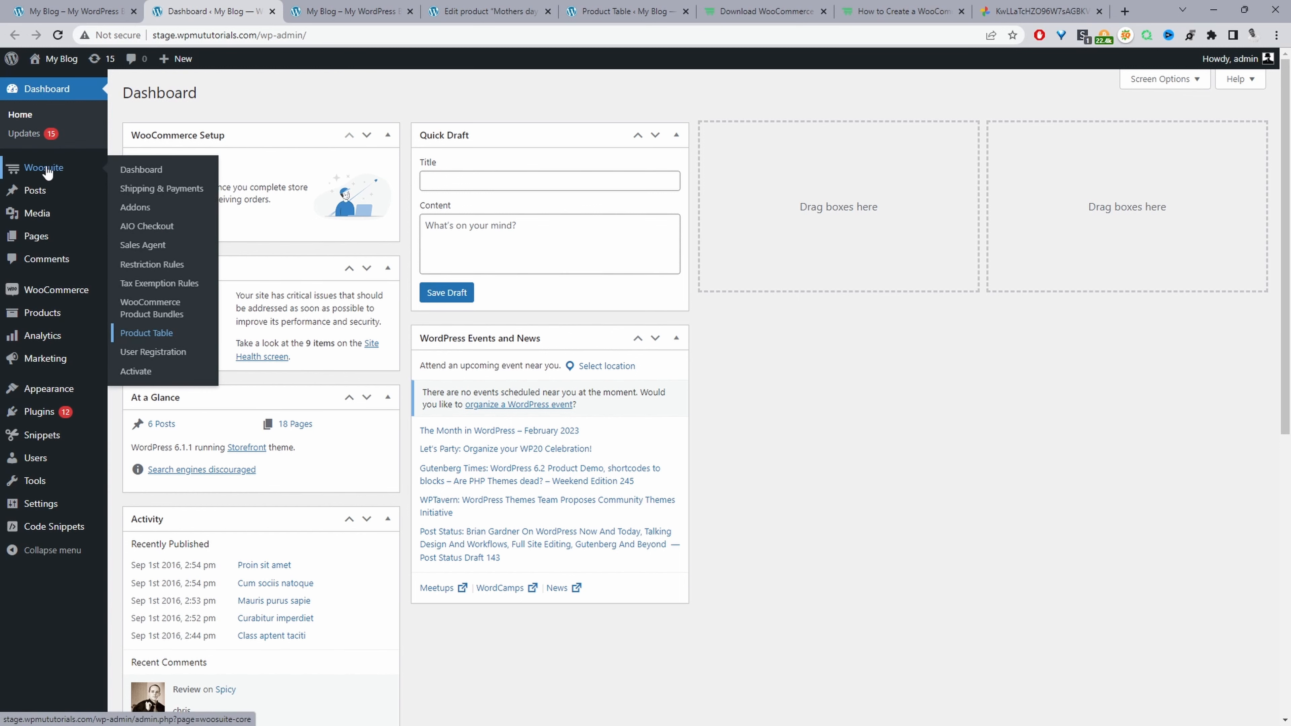
middle_click(147, 374)
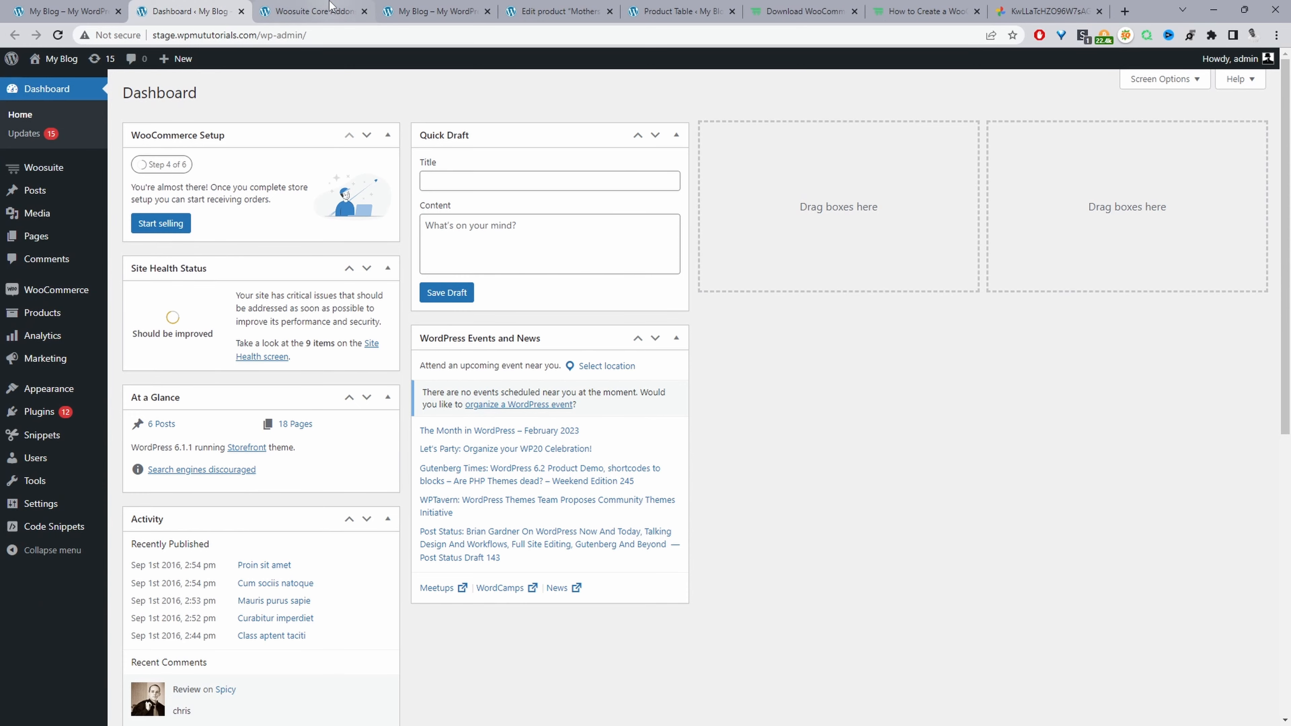
left_click(325, 11)
scroll(615, 425, "down", 10)
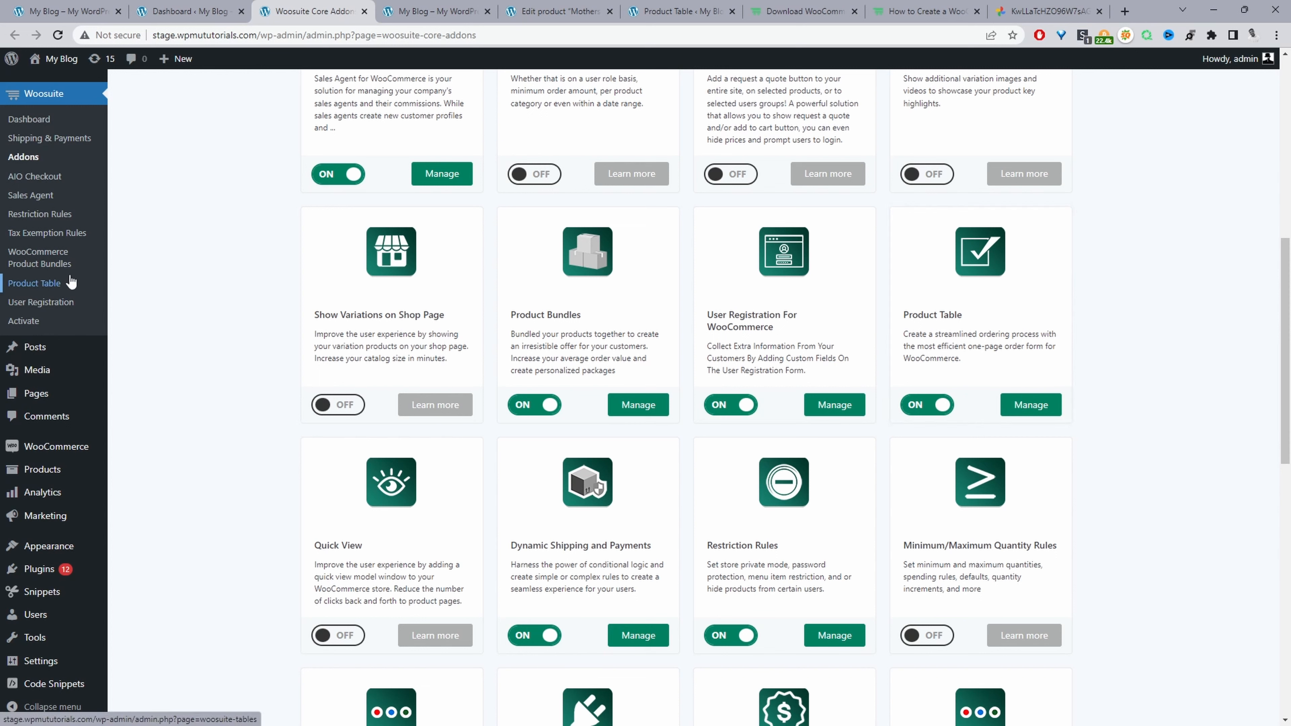
Open the Woosuite Product Table settings and start a new table titled "Bulk Add to Cart".
left_click(53, 287)
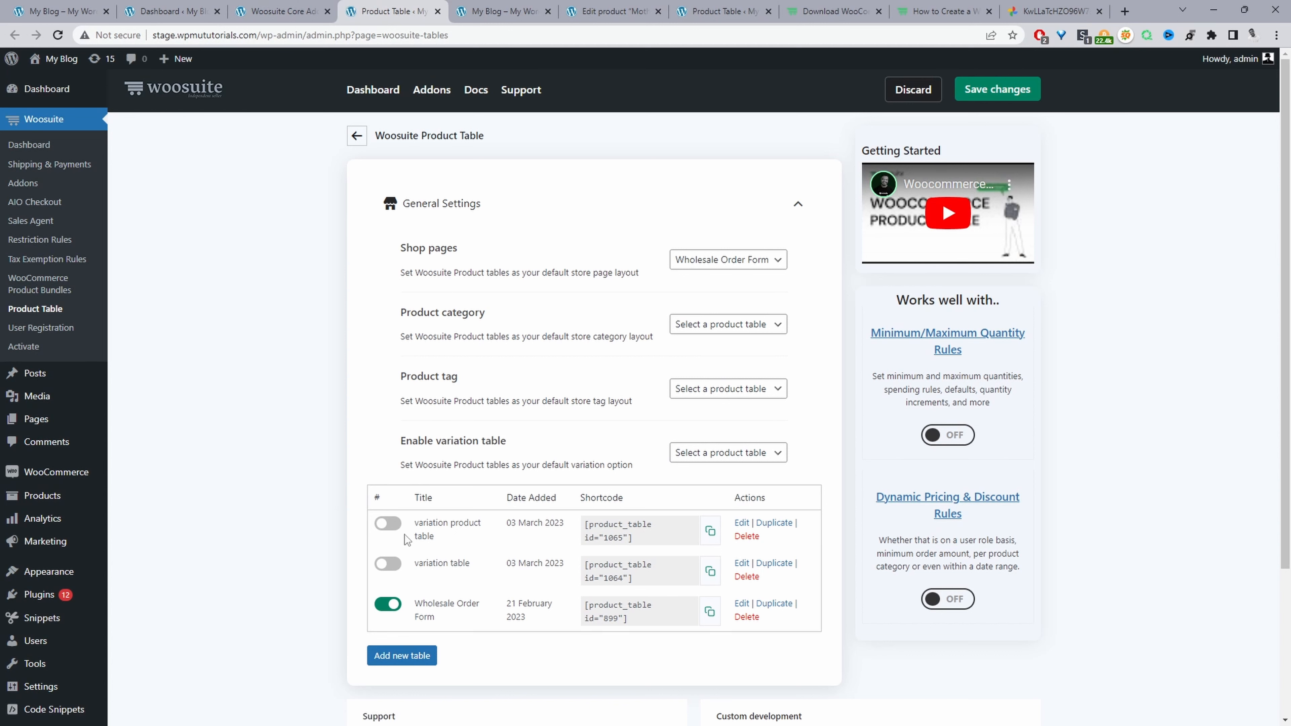
left_click(393, 605)
left_click(418, 657)
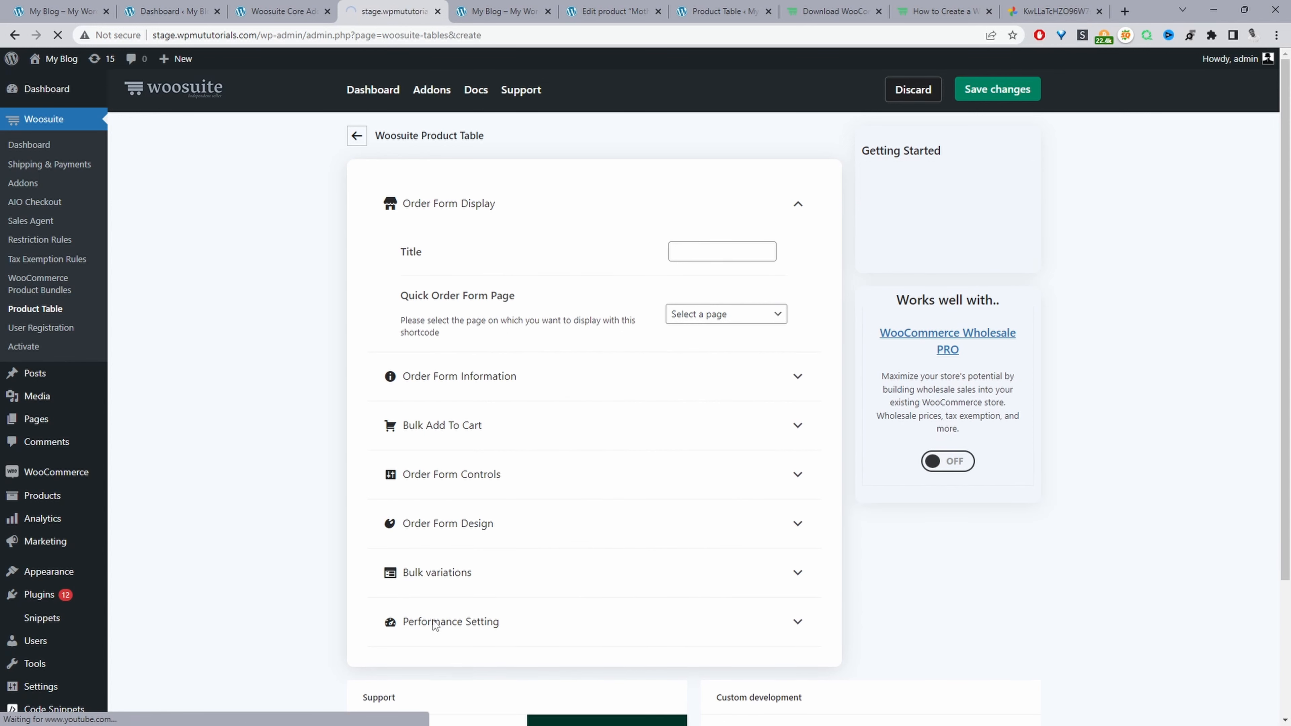
left_click(712, 251)
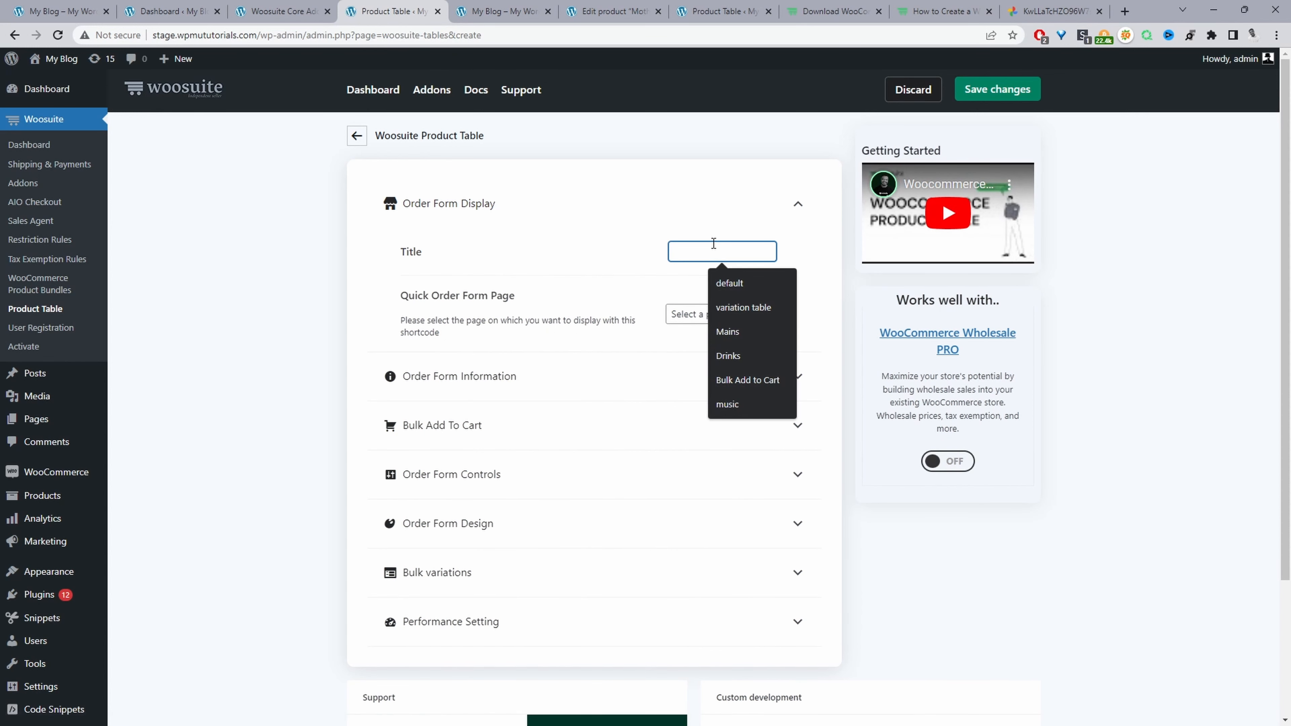
left_click(747, 380)
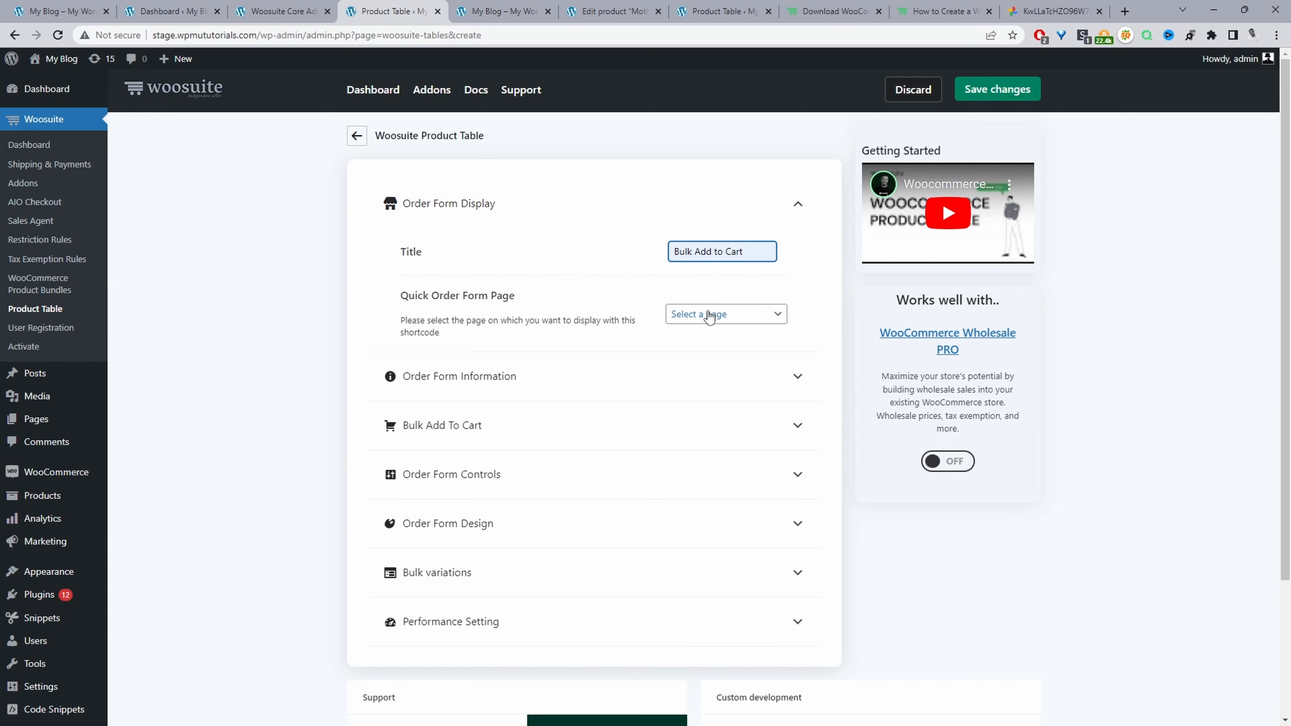
In the Order Form Information settings, add the Name, Sku, Image, Categories and Add to cart columns to the selected columns, consulting the shop table.
left_click(510, 379)
scroll(510, 391, "down", 4)
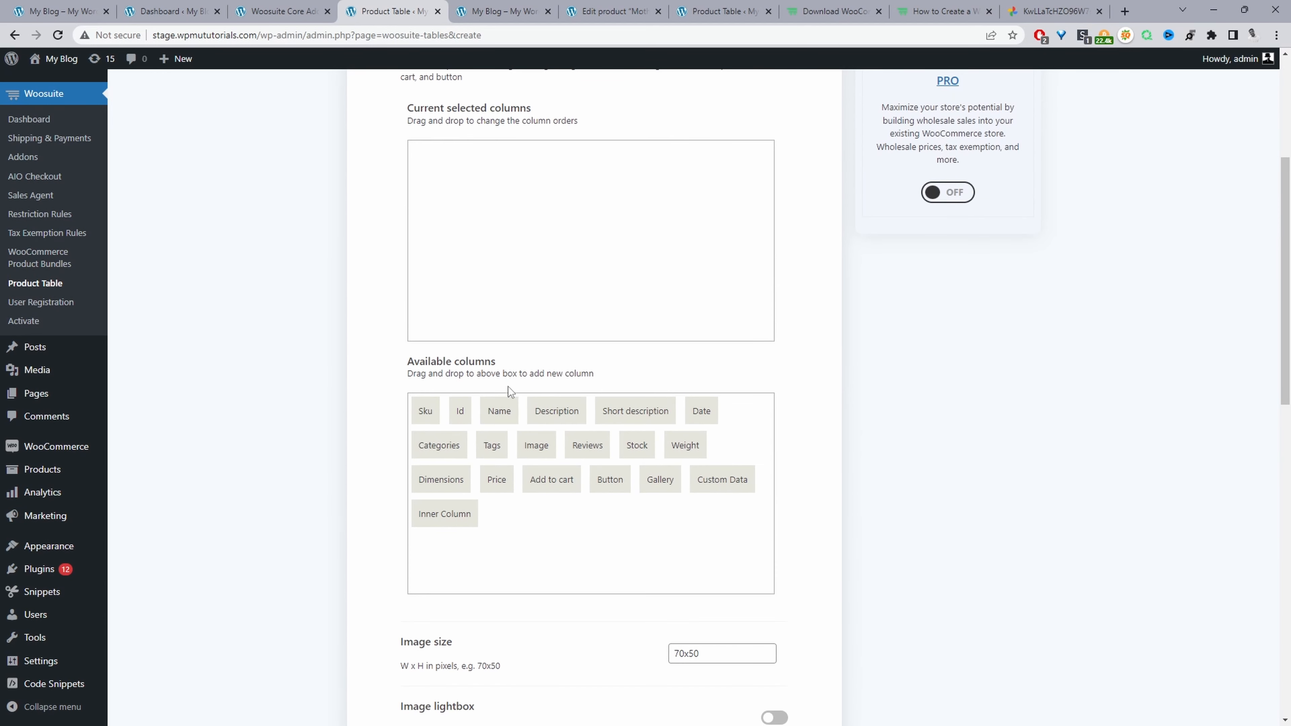
left_click_drag(498, 412, 504, 217)
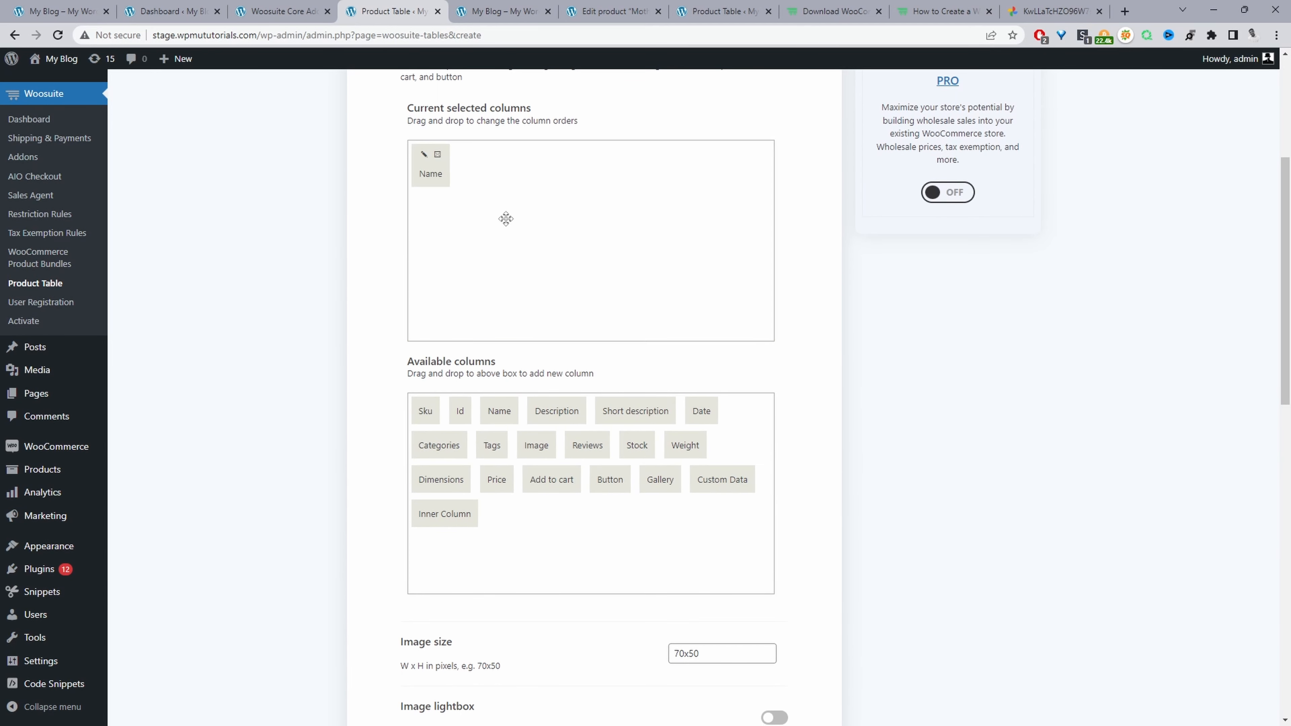
left_click(499, 7)
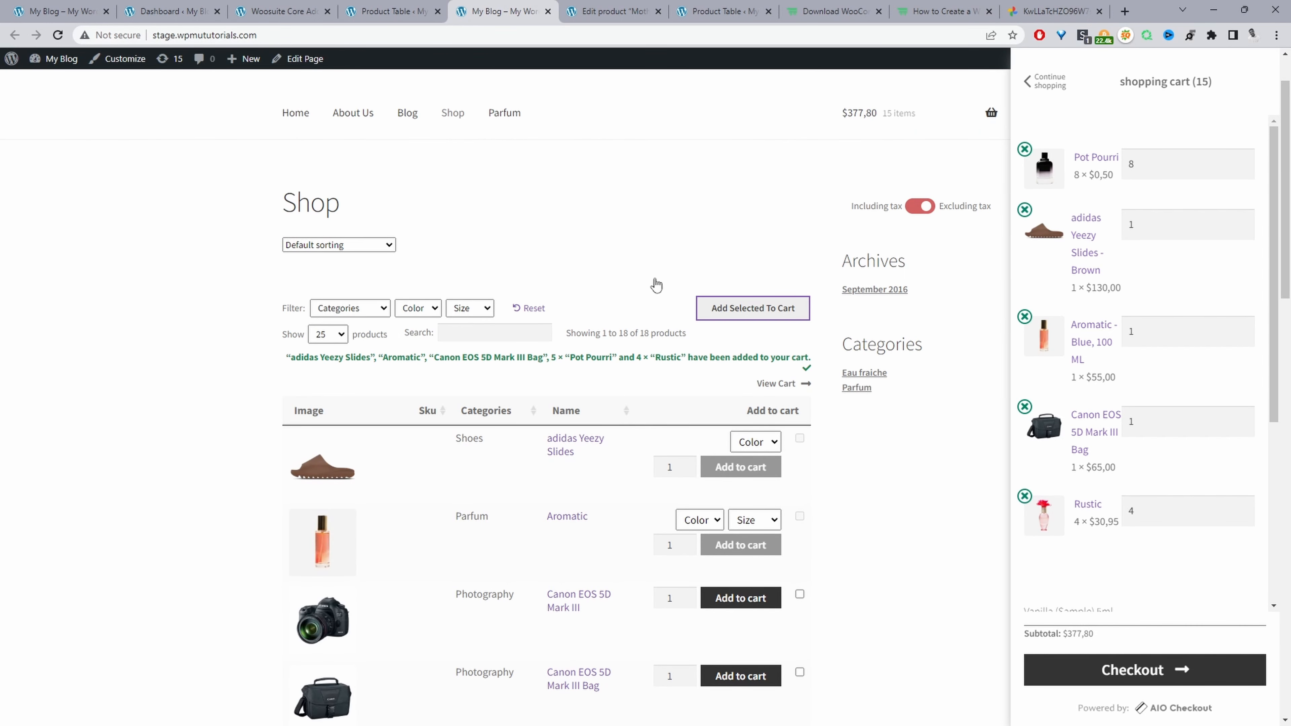
left_click(396, 10)
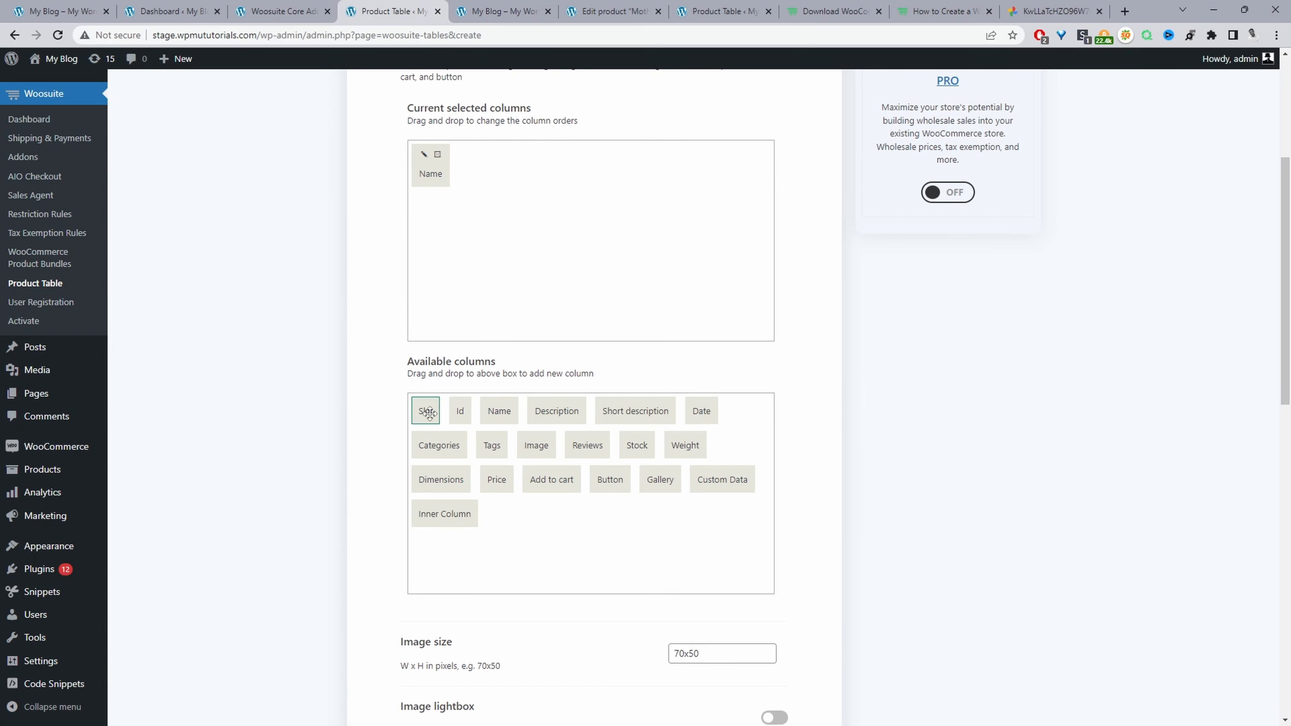
left_click_drag(426, 410, 549, 195)
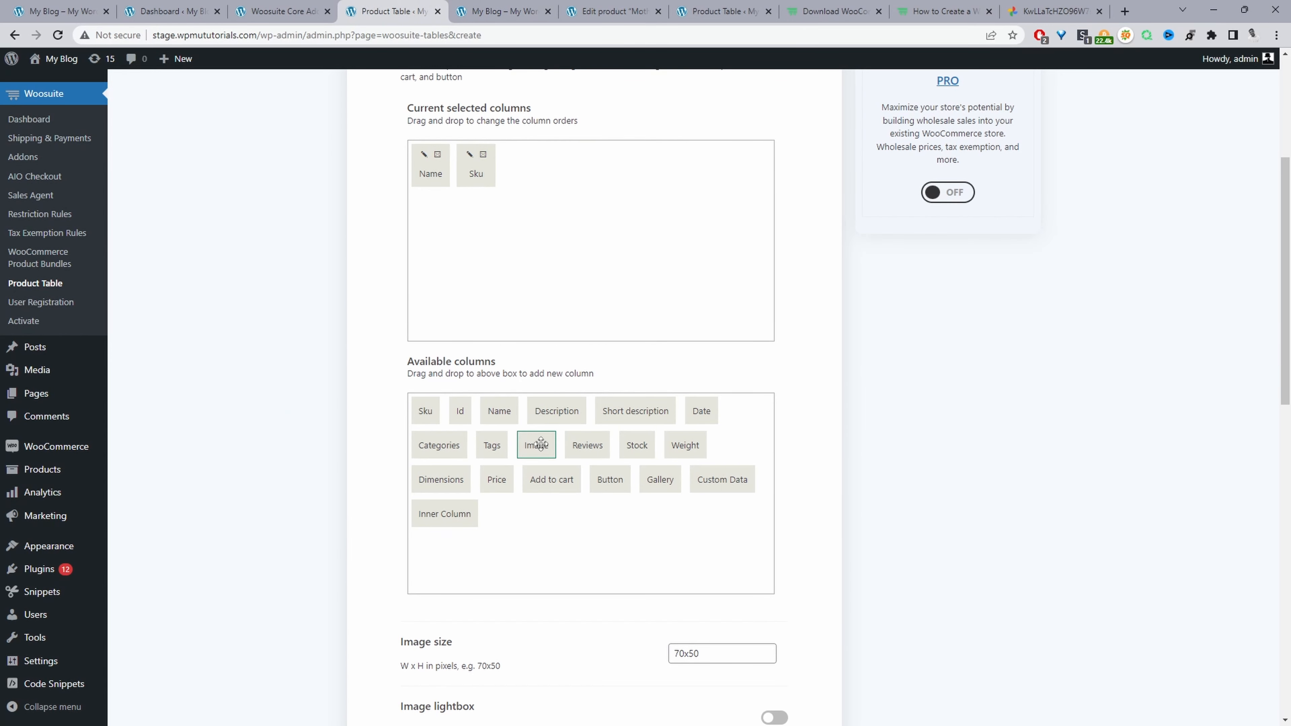
left_click_drag(536, 444, 569, 201)
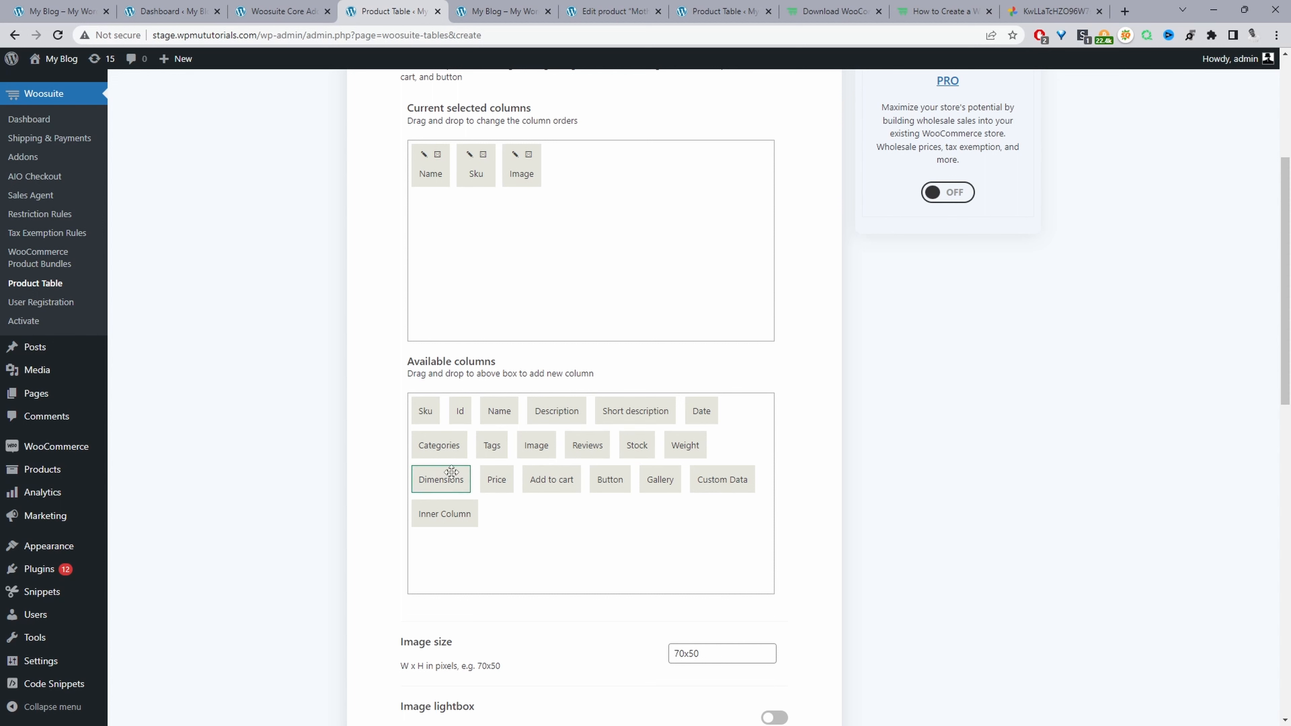
left_click_drag(454, 445, 658, 197)
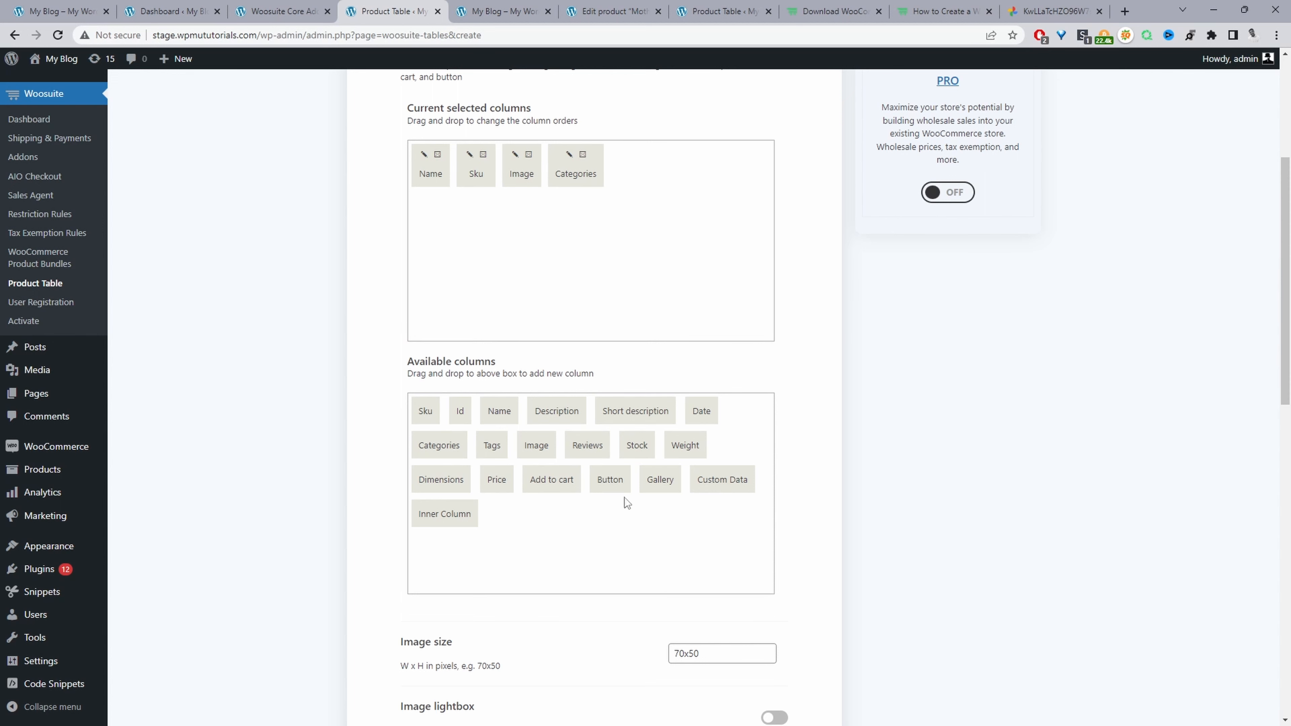
left_click_drag(574, 480, 658, 167)
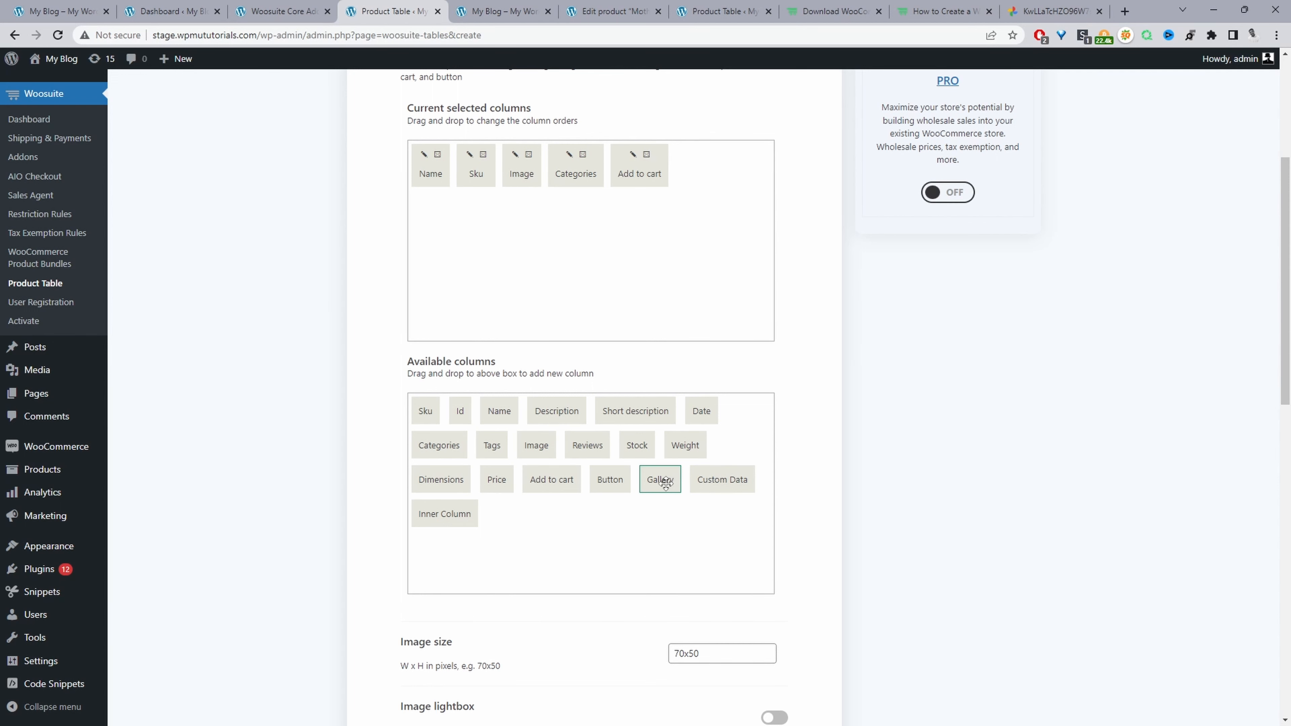
Edit the Name column's label to "Product", update it and close the column's settings.
scroll(586, 393, "down", 1)
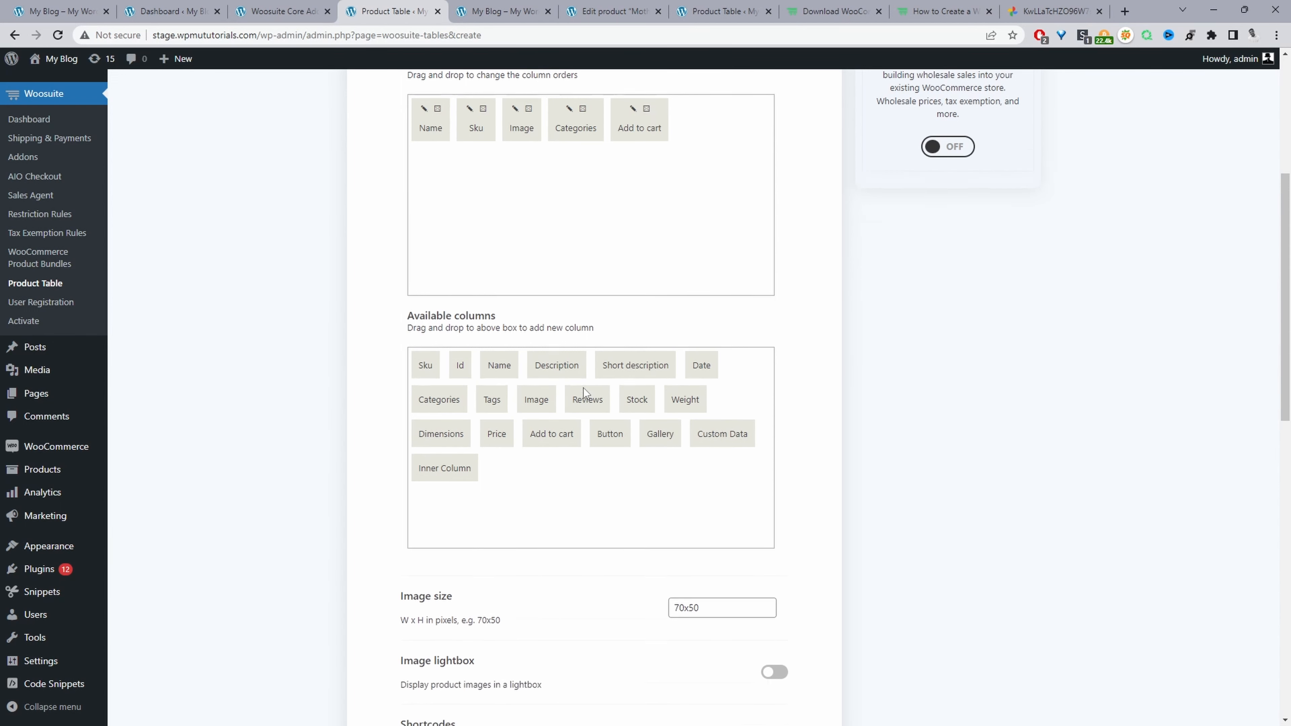
scroll(583, 387, "up", 1)
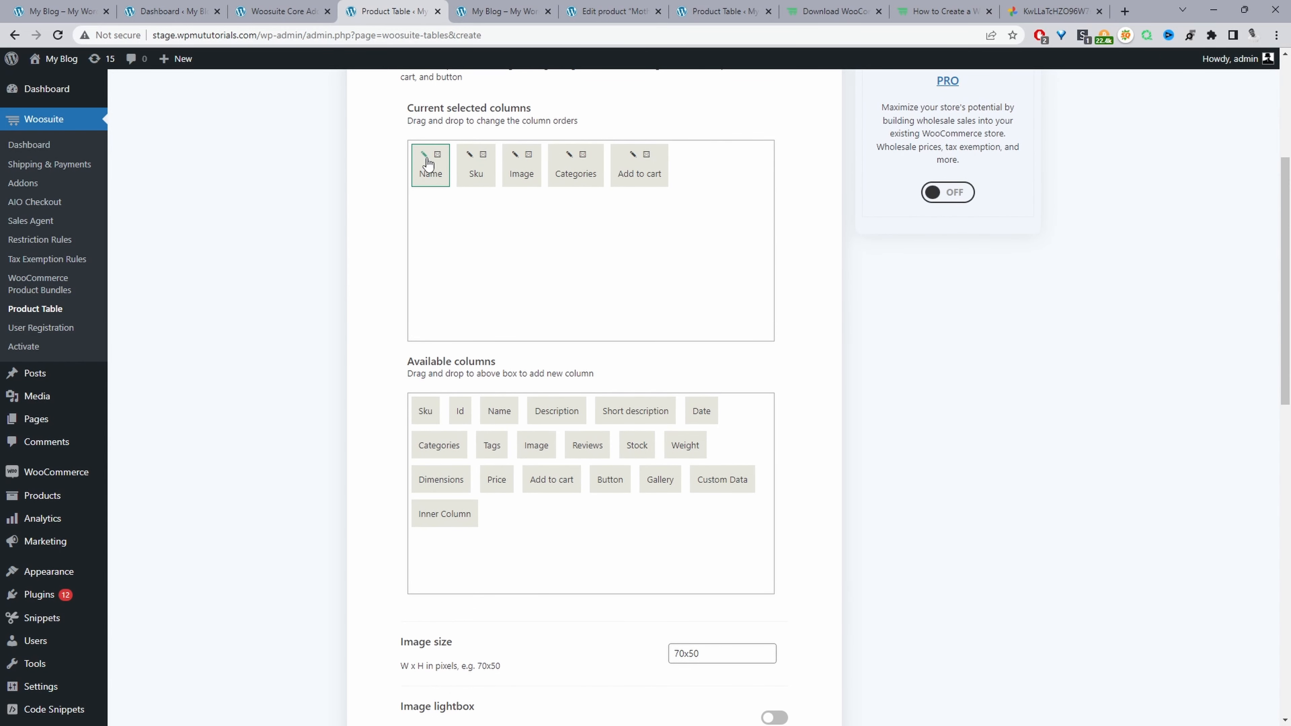
left_click(425, 156)
double_click(630, 351)
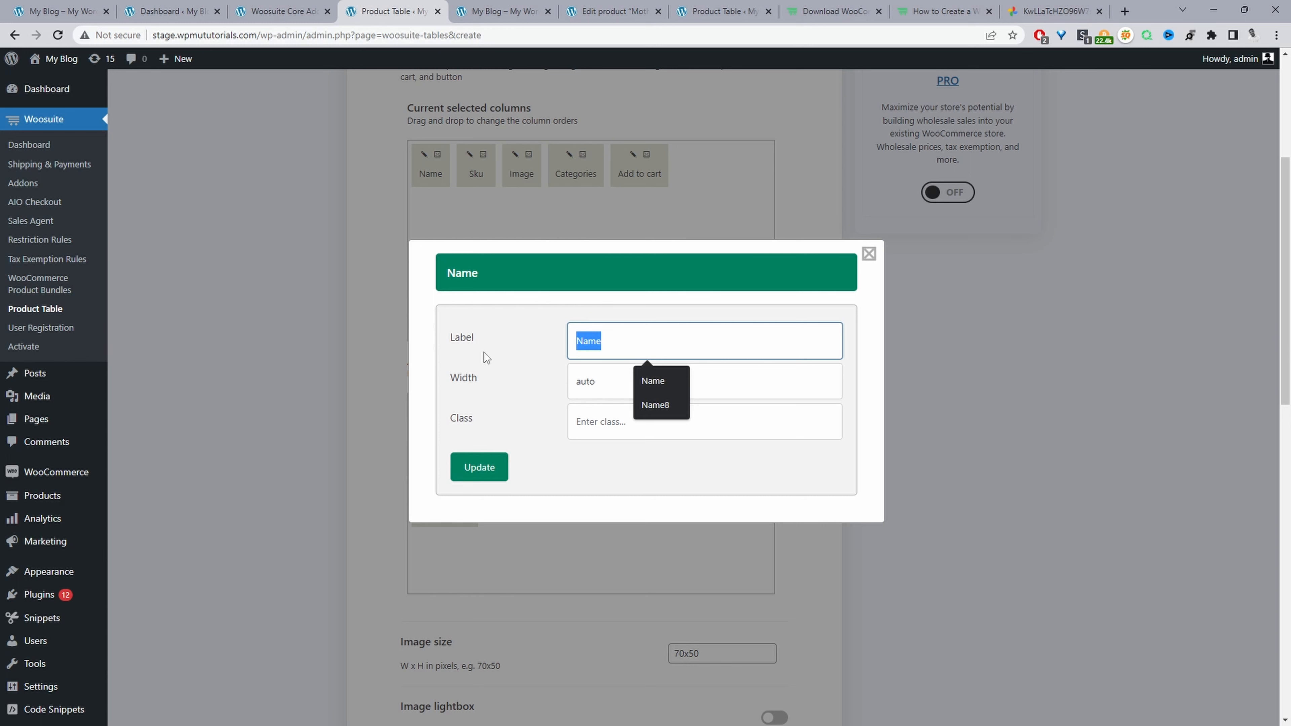
type("Product")
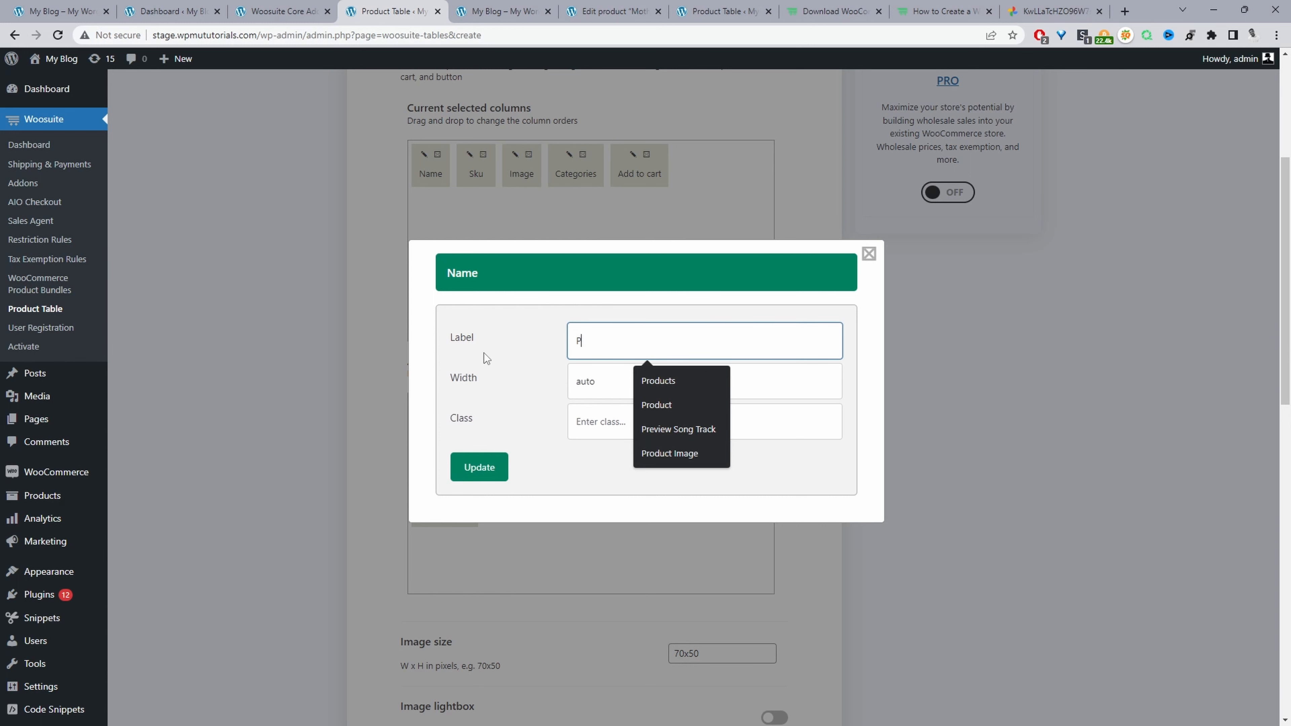
left_click(532, 455)
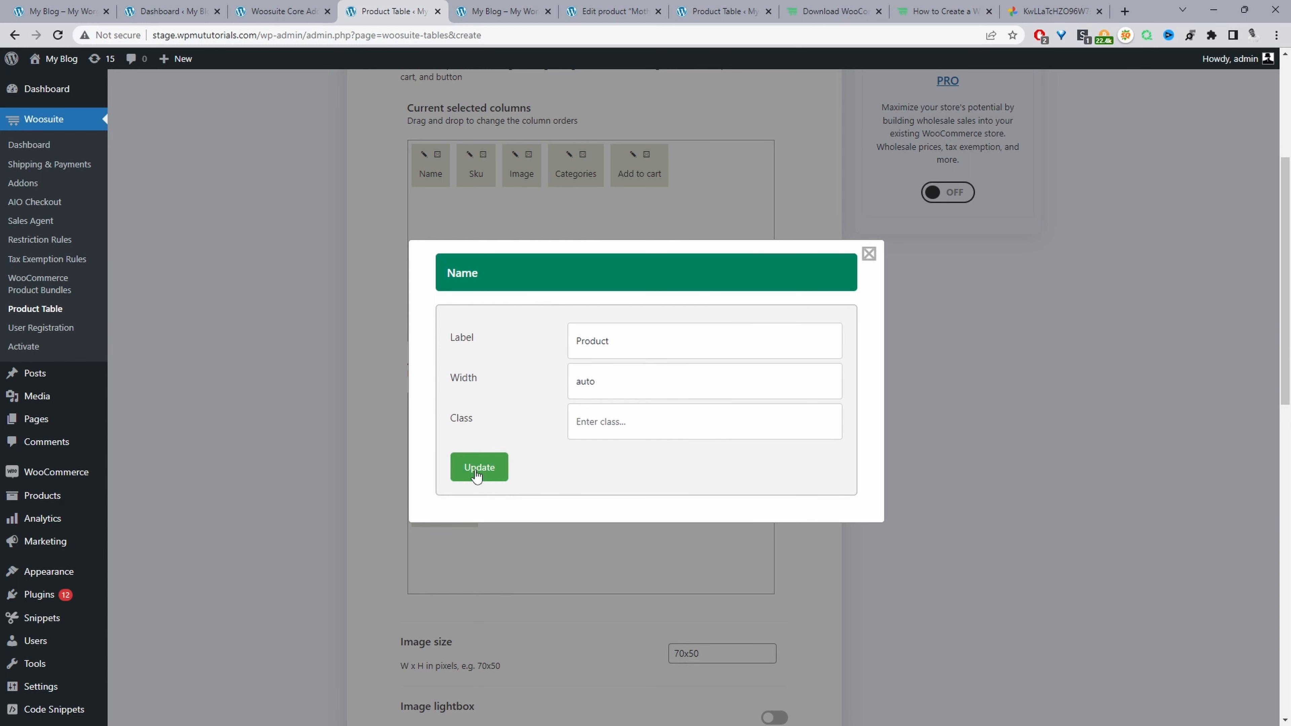
left_click(488, 474)
left_click(868, 254)
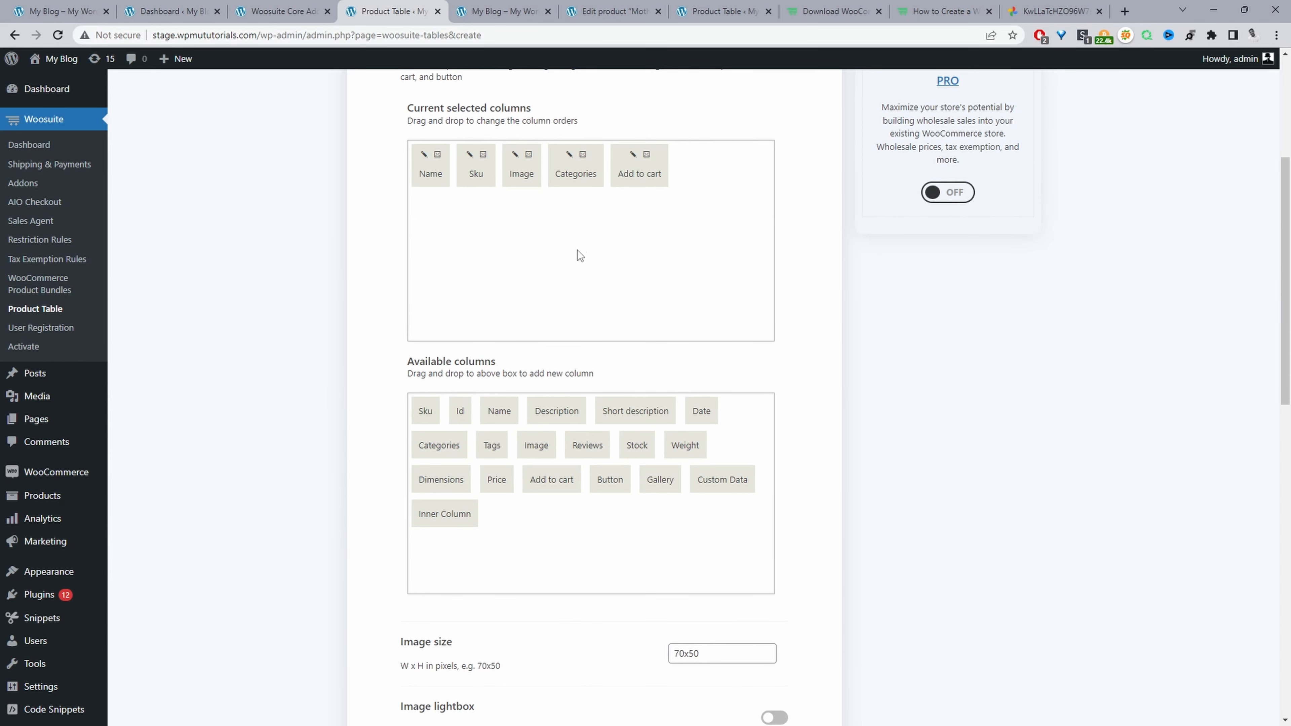
Set the product image size for the table to 150x100 pixels.
scroll(577, 251, "down", 4)
left_click_drag(687, 452, 669, 453)
type("1")
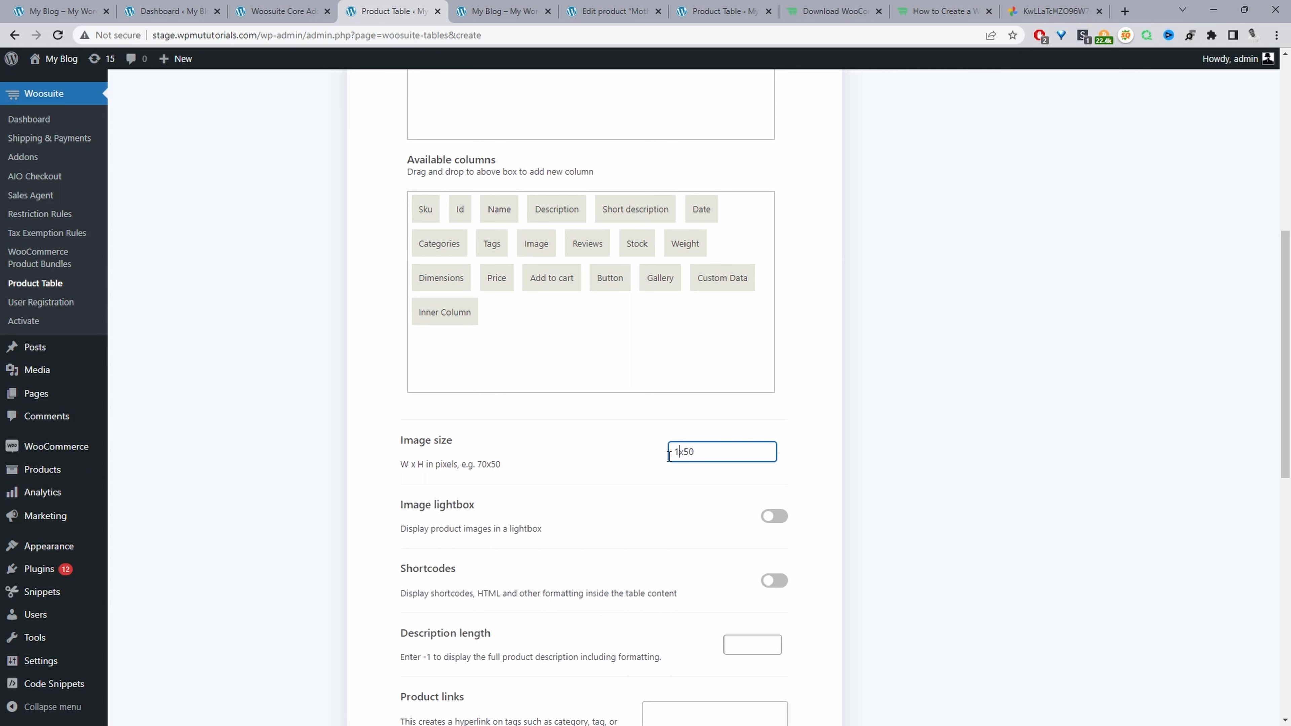
type("50")
left_click_drag(694, 452, 727, 449)
type("100")
left_click(1025, 425)
In the Bulk Add To Cart settings, display button and checkbox, and enable both AJAX add to cart and the quantity selectors.
scroll(573, 195, "down", 5)
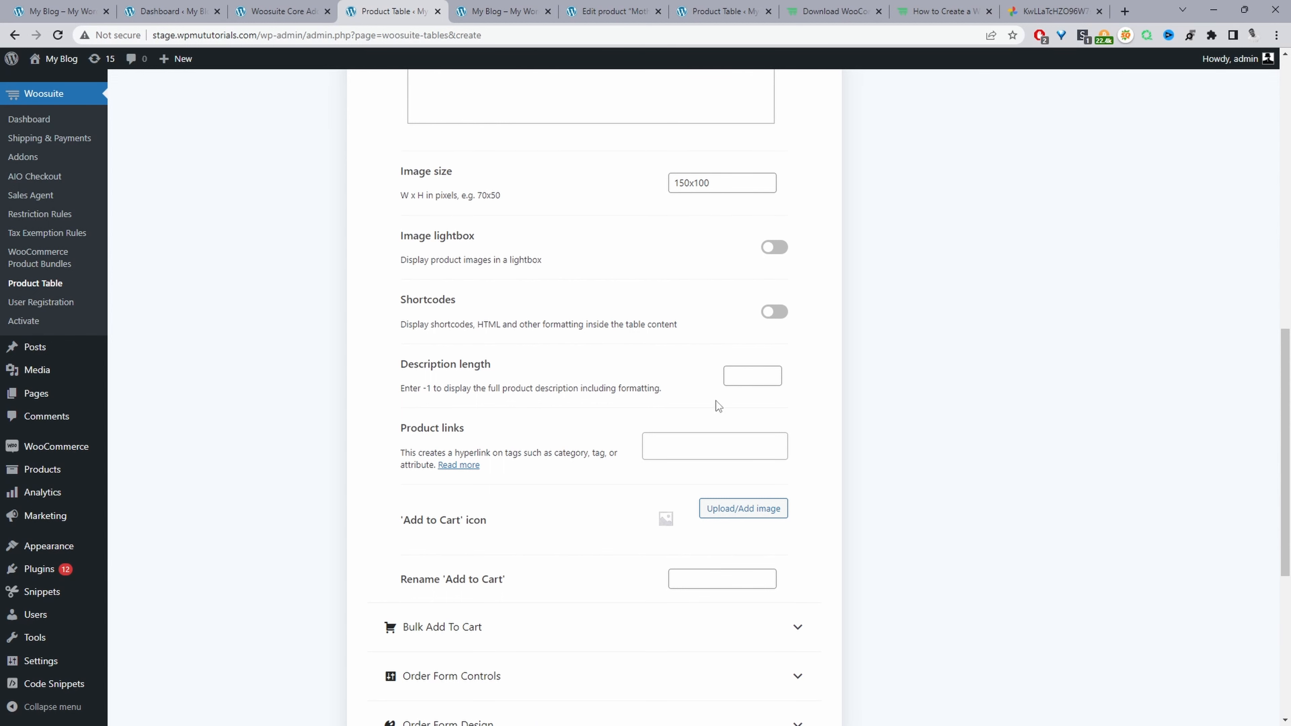
scroll(668, 431, "down", 3)
left_click(668, 435)
scroll(516, 244, "up", 2)
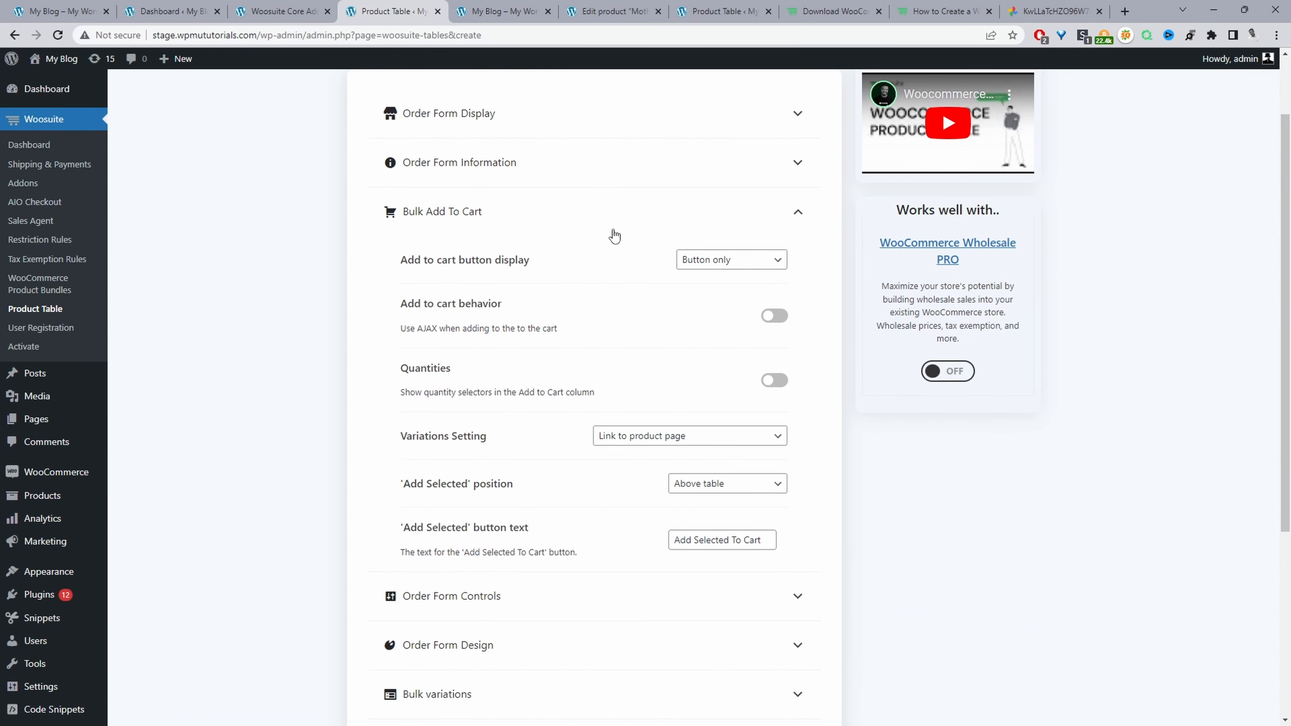
left_click(690, 265)
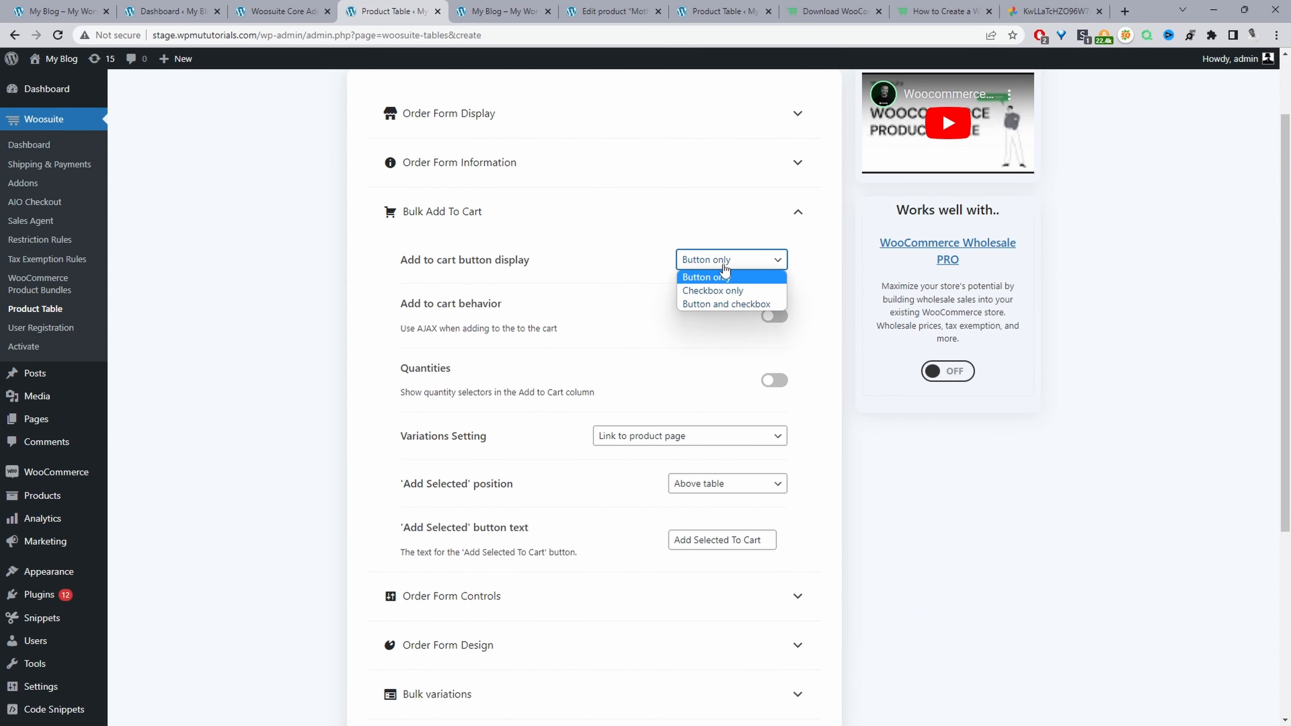
left_click(724, 309)
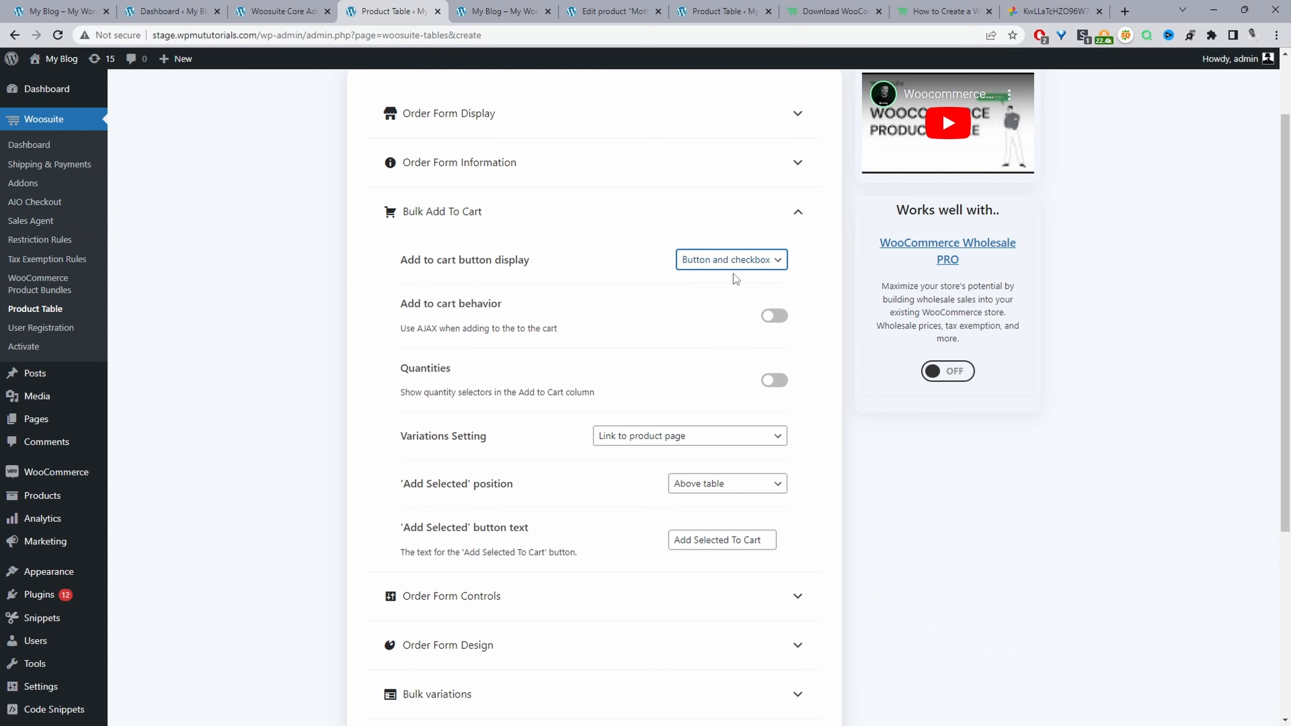
left_click(773, 318)
left_click(773, 386)
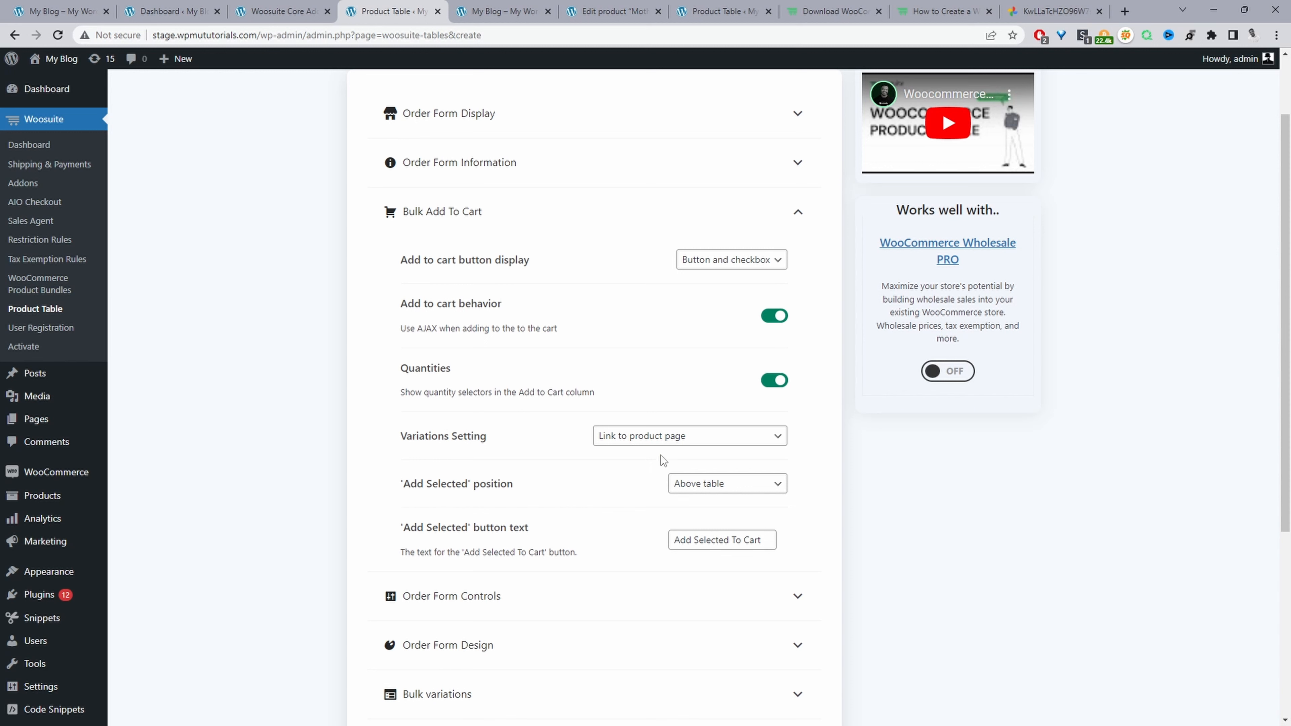
Show variations as dropdown lists in the add to cart column and place the 'Add Selected' button above and below the table.
left_click(623, 433)
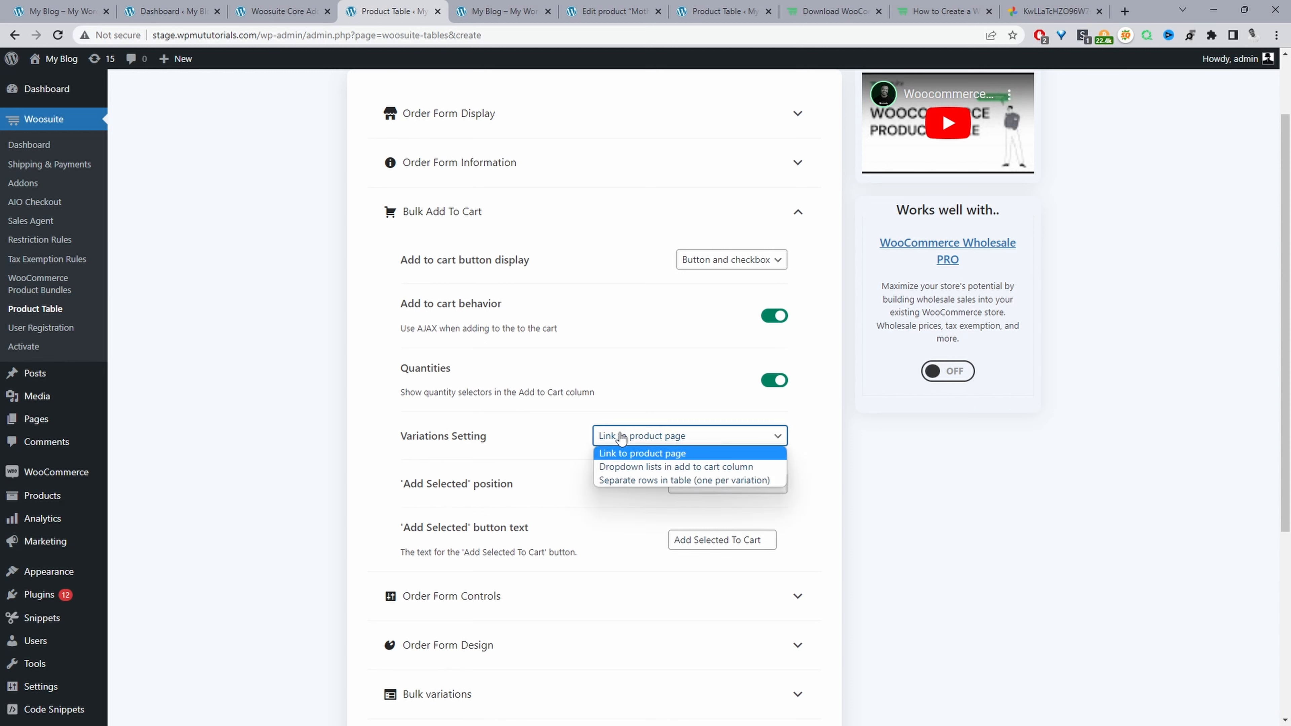
left_click(635, 468)
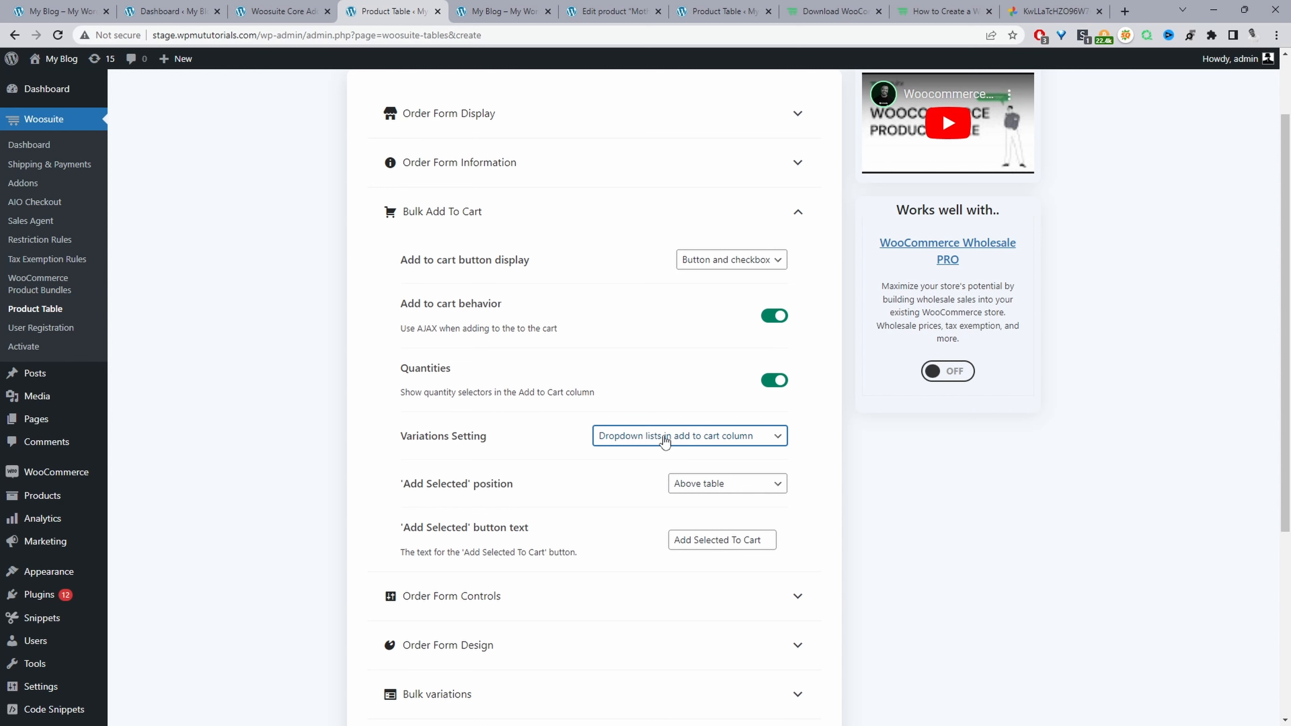
left_click(687, 484)
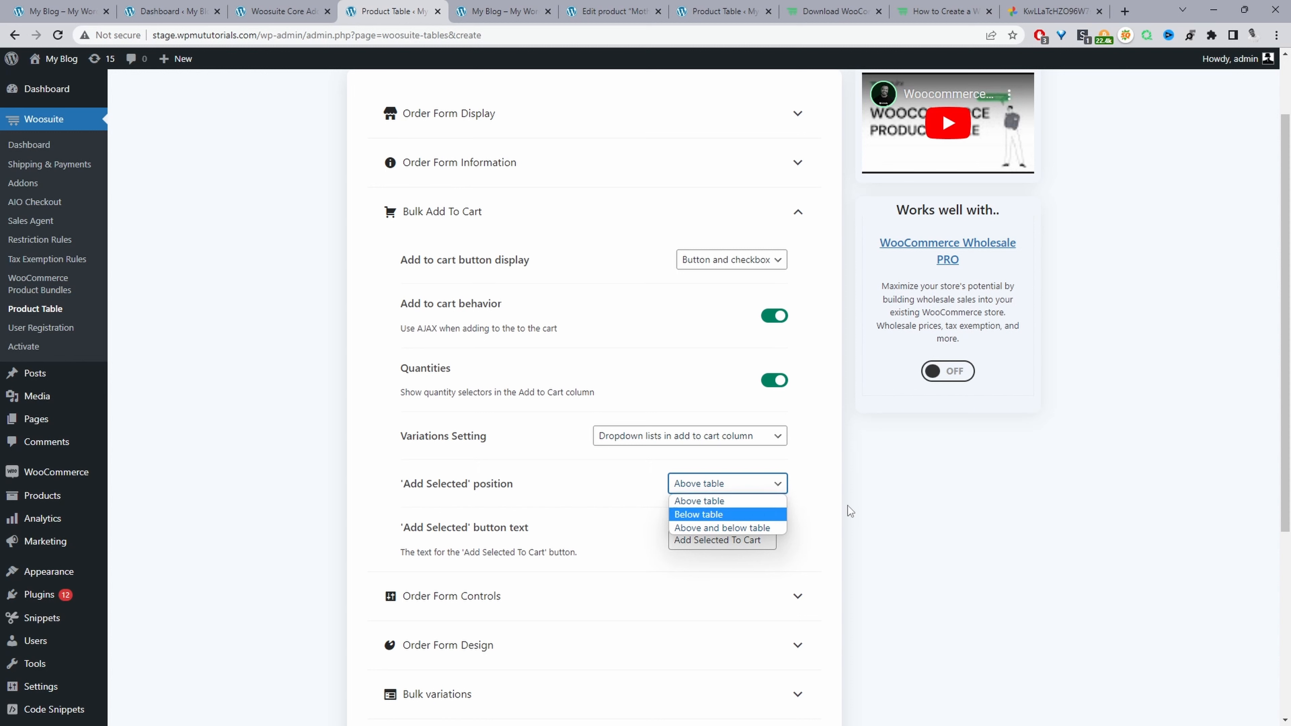
left_click(775, 528)
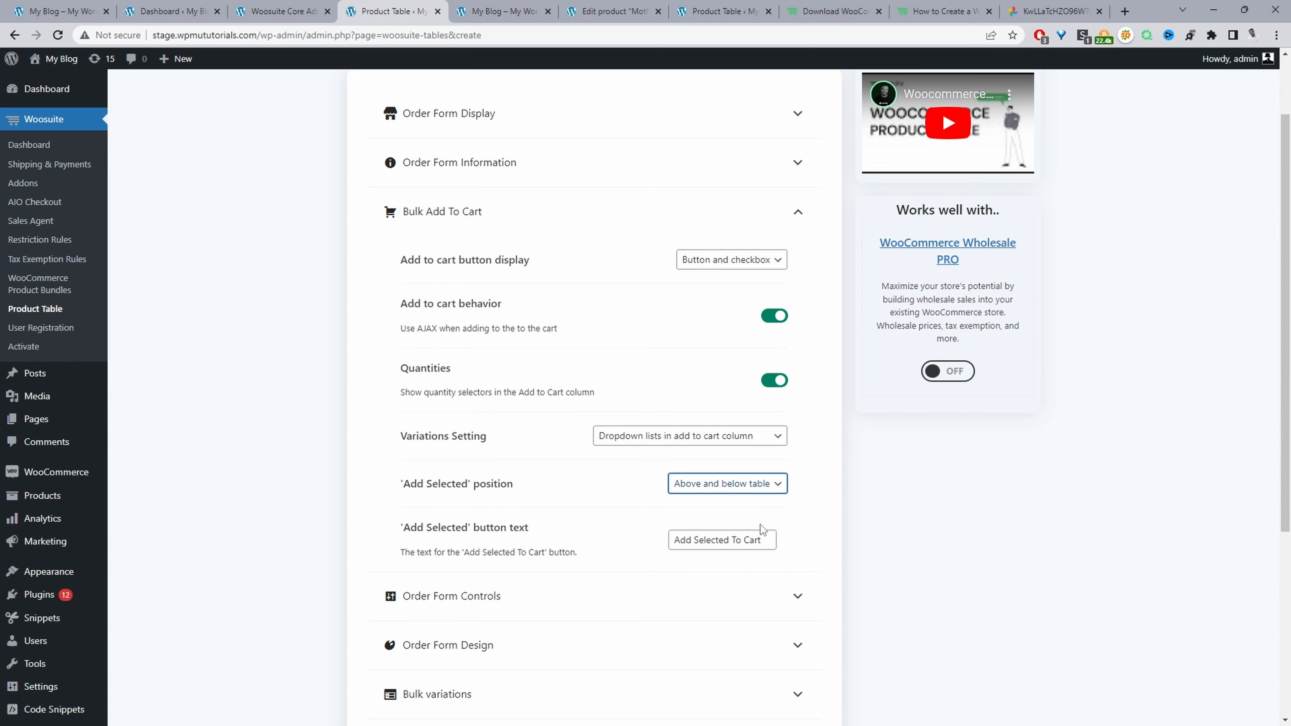
Open the Order Form Controls settings and find the product filters option.
scroll(835, 614, "down", 1)
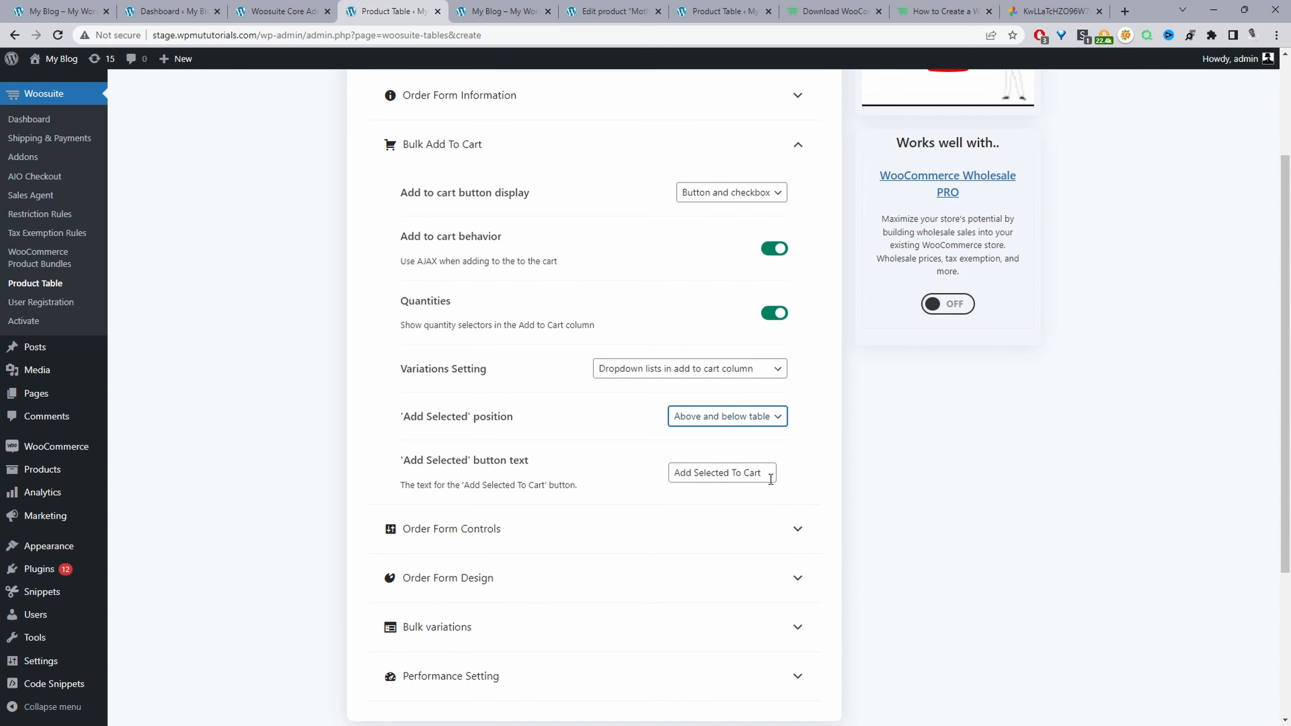
scroll(754, 512, "down", 2)
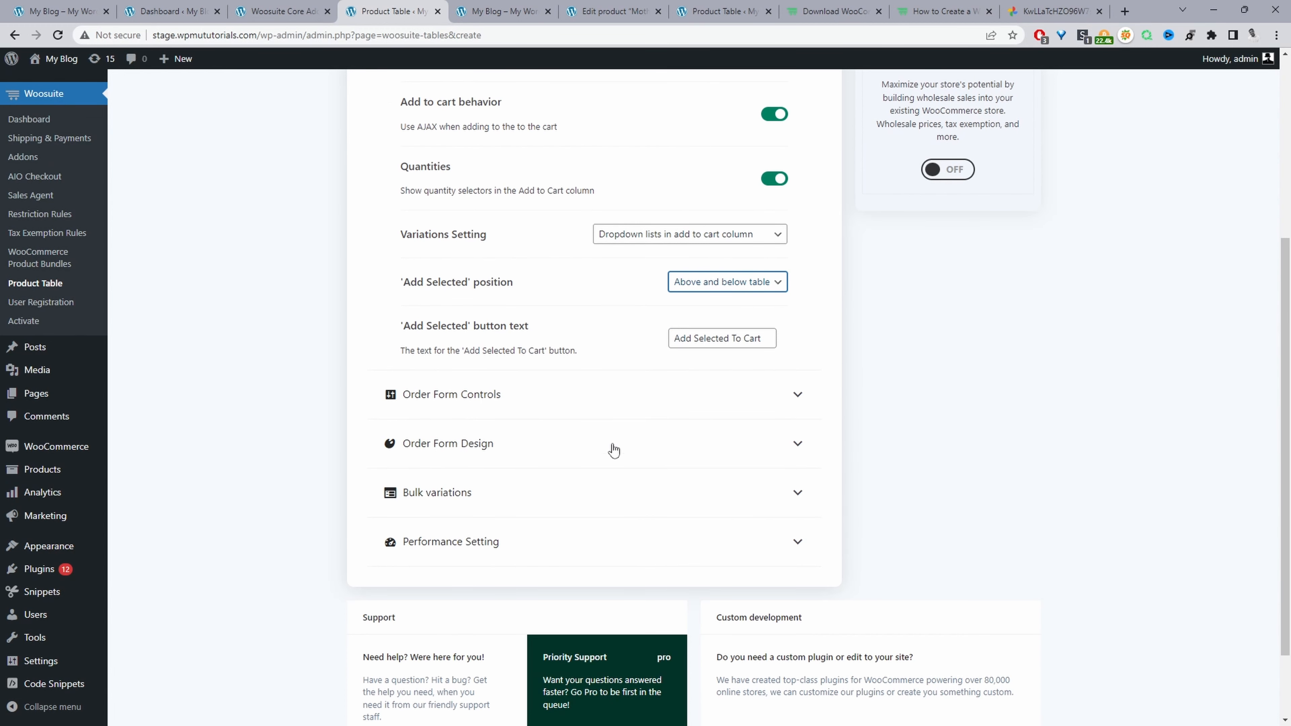
left_click(532, 394)
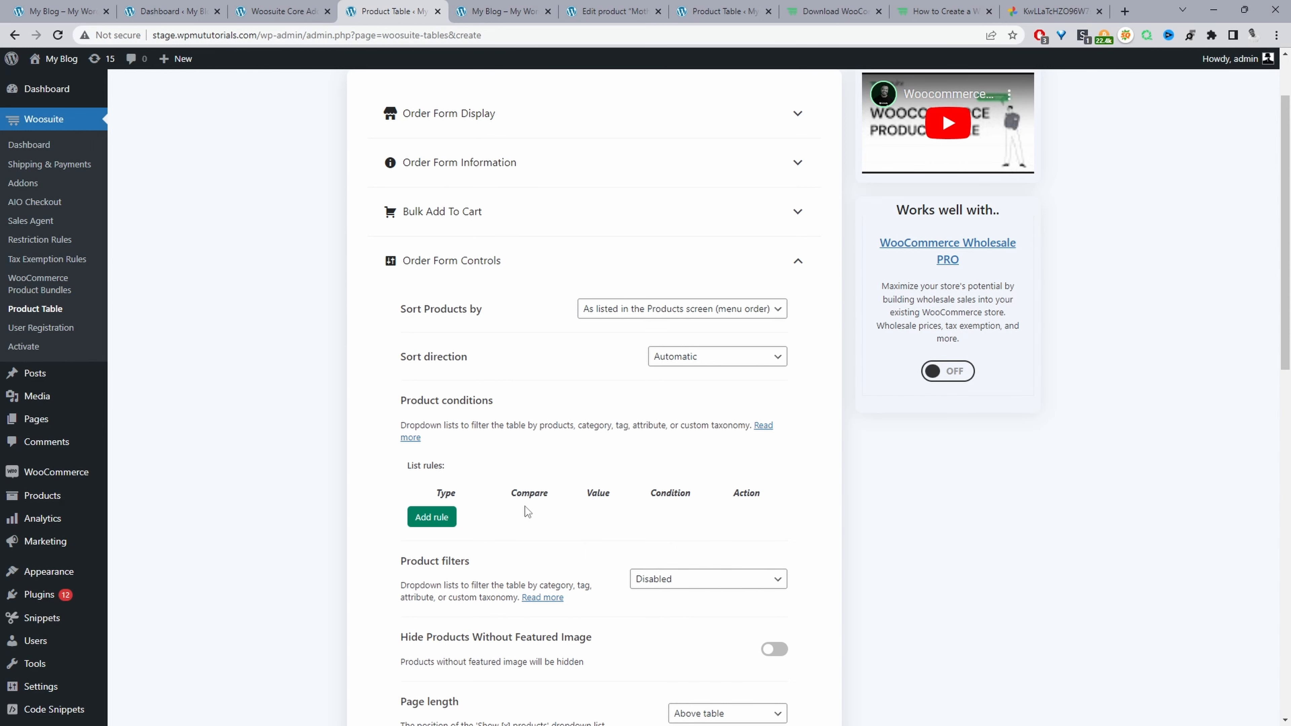
scroll(524, 507, "down", 4)
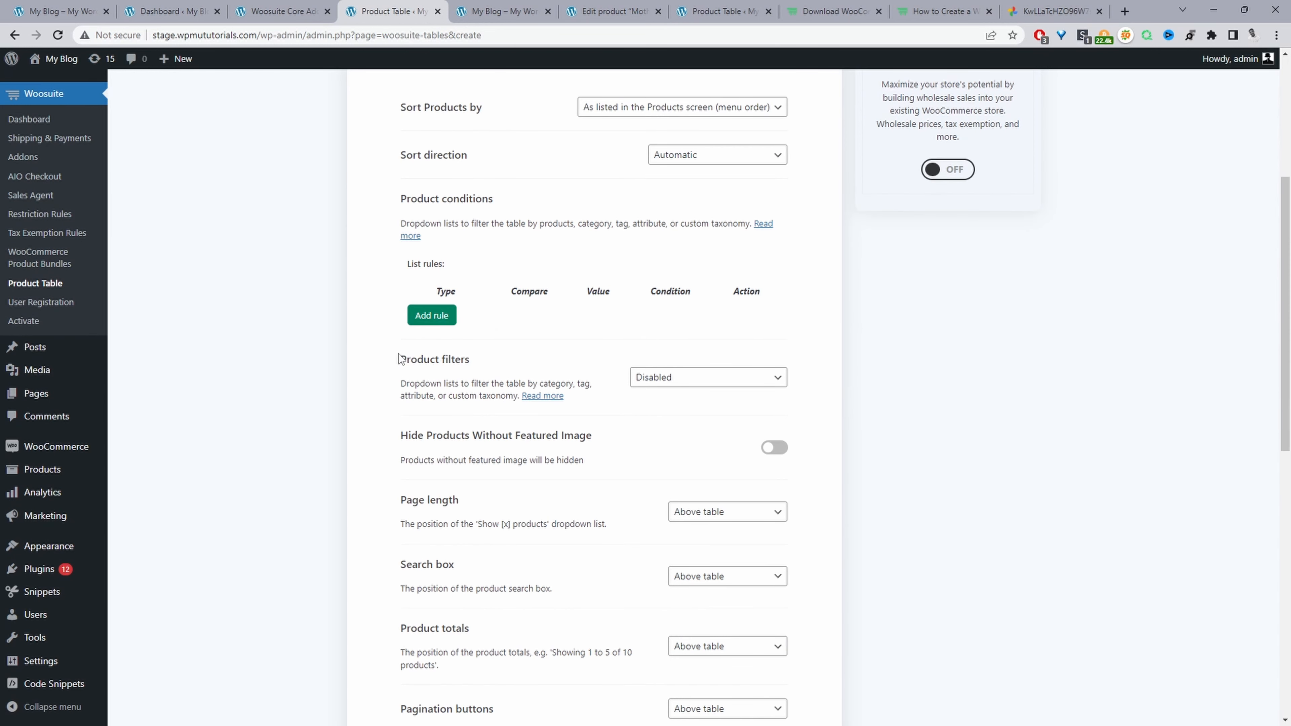
Try custom product filters with the list "categories,tags,attributes,sale".
left_click(720, 380)
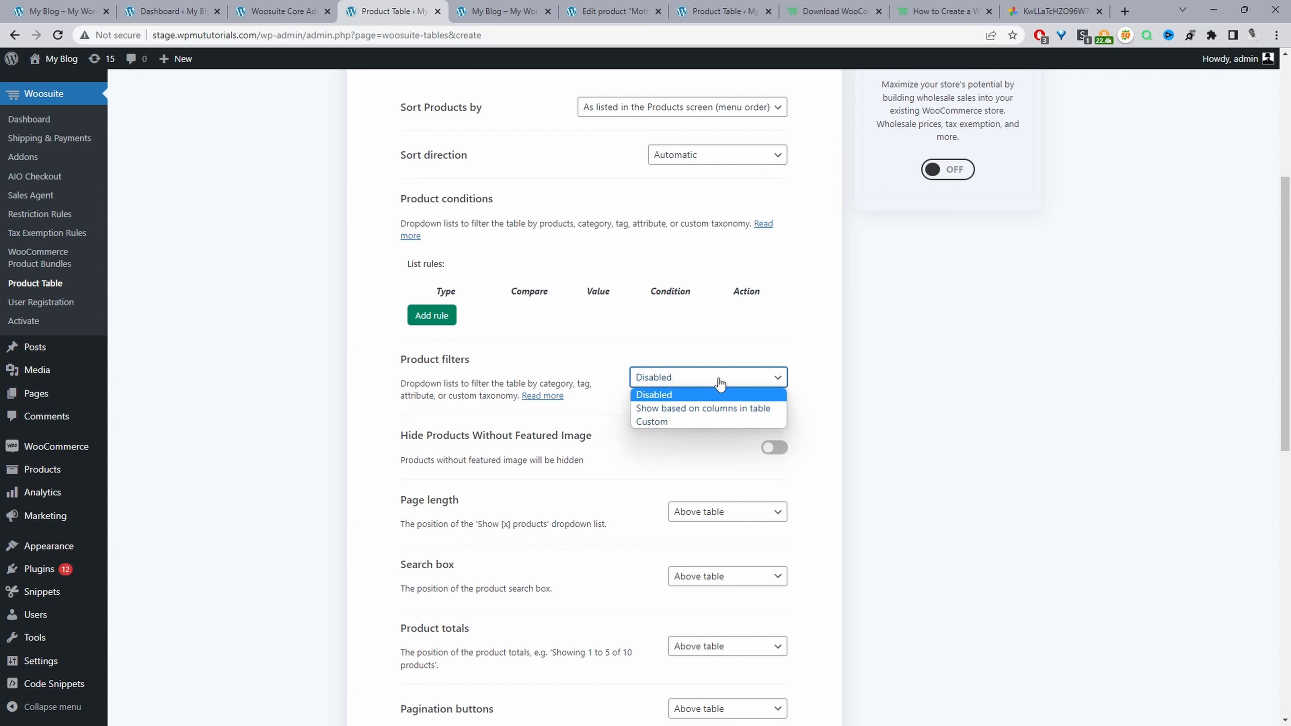
left_click(688, 422)
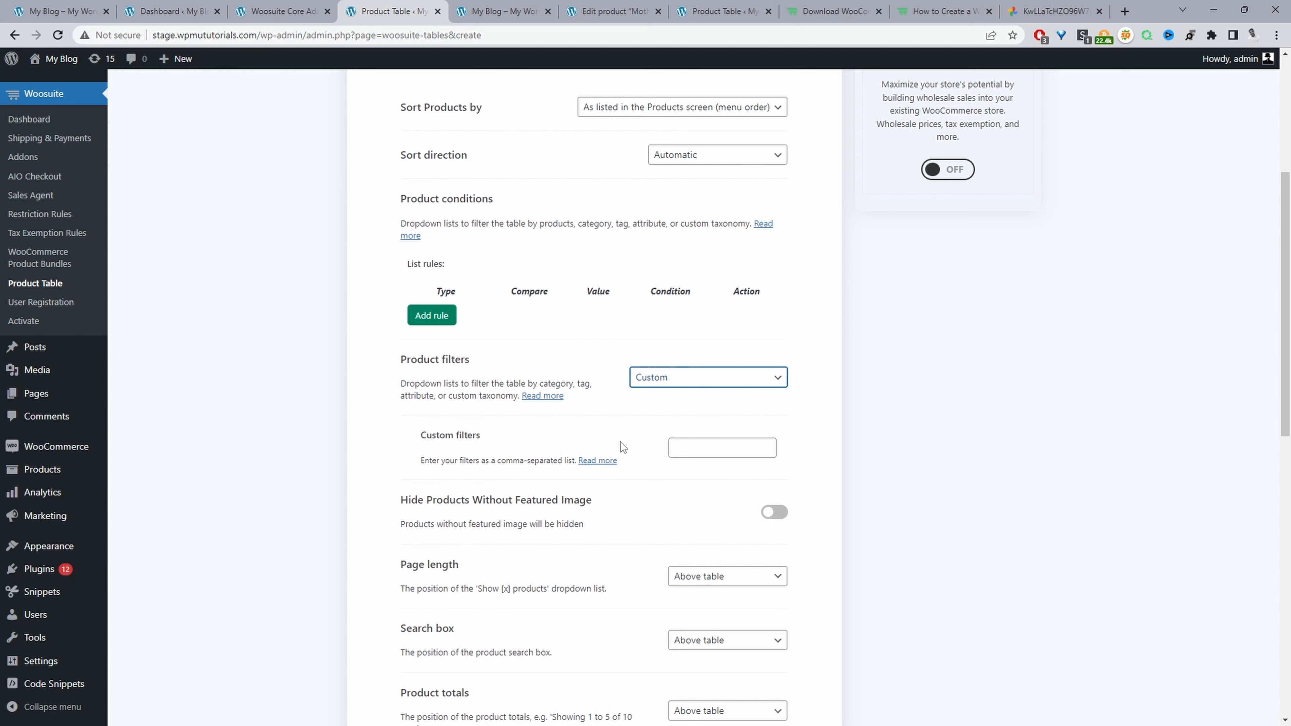
left_click(713, 443)
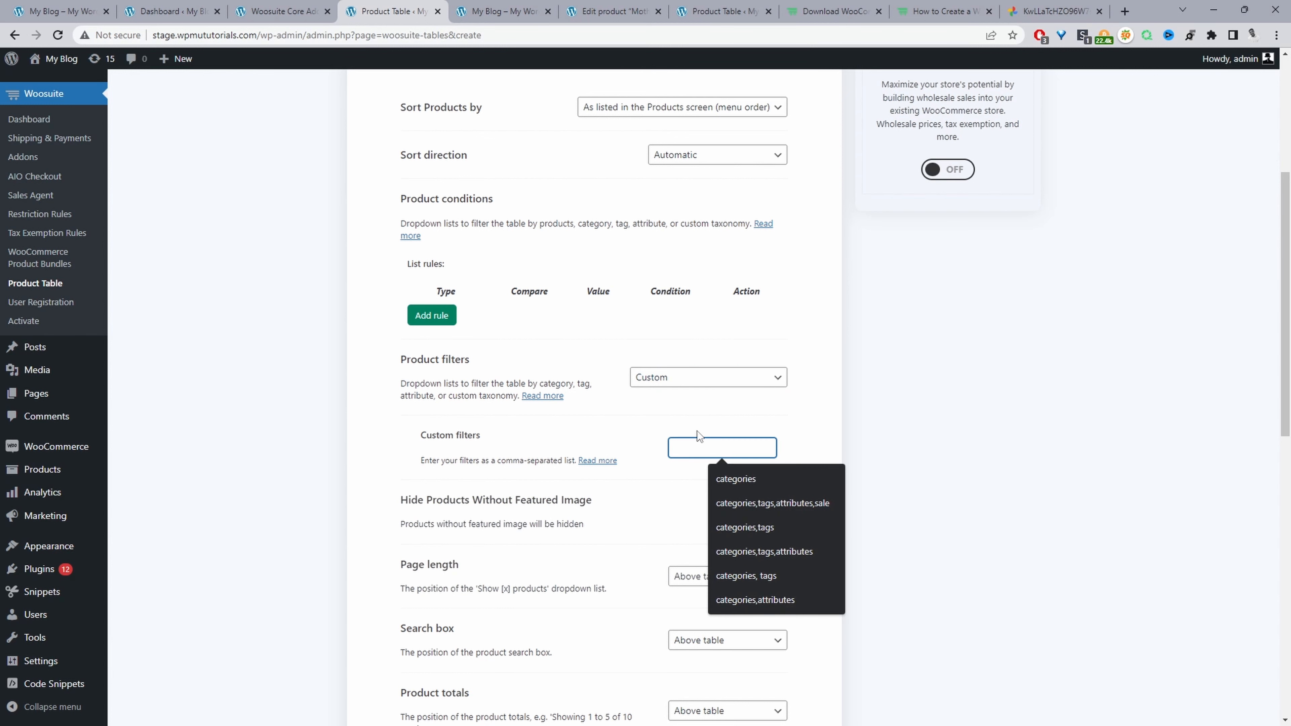
left_click(757, 501)
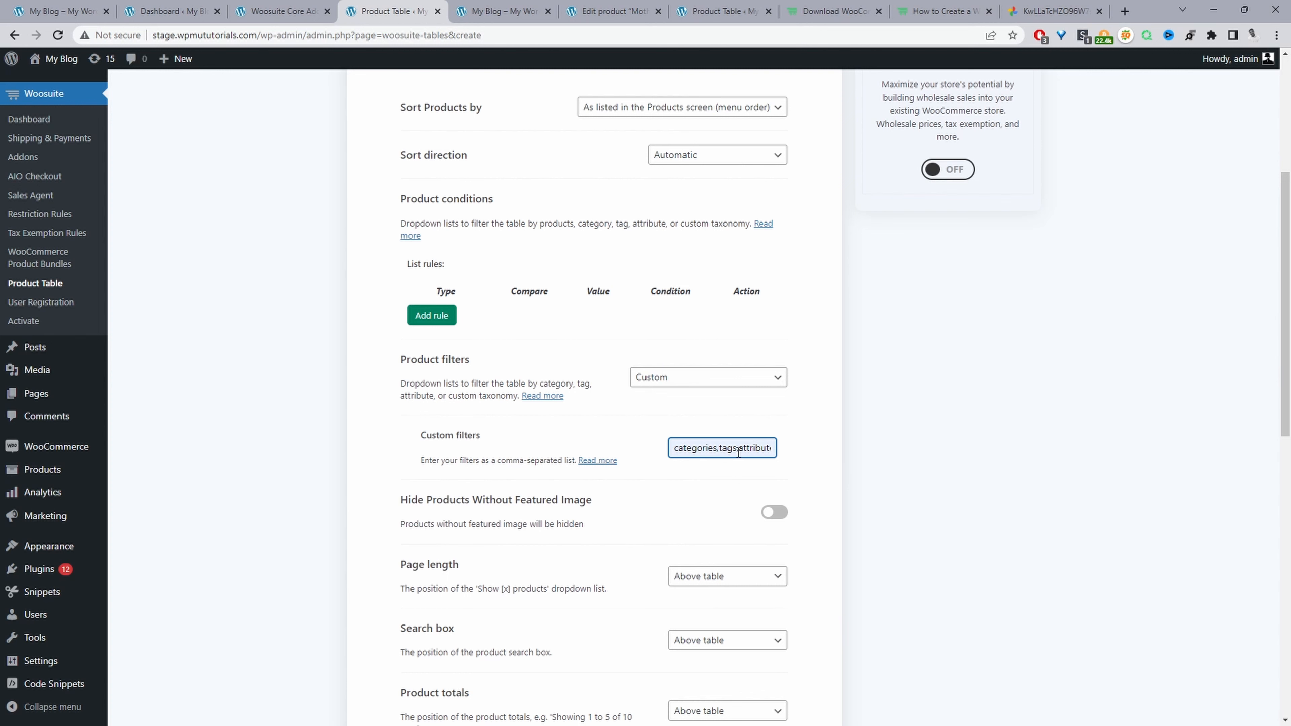
Set the product filters to "Show based on columns in table" and reopen the Order Form Information settings with the selected columns.
left_click_drag(746, 450, 784, 448)
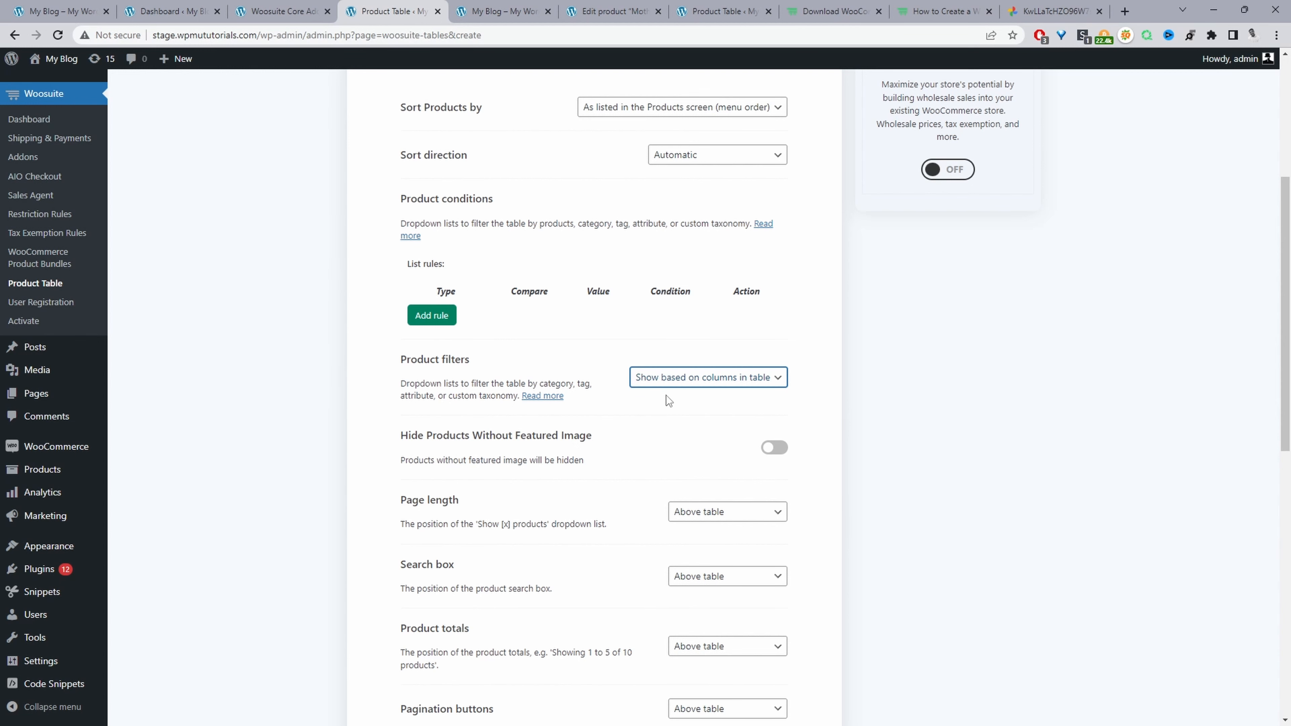
scroll(771, 381, "up", 7)
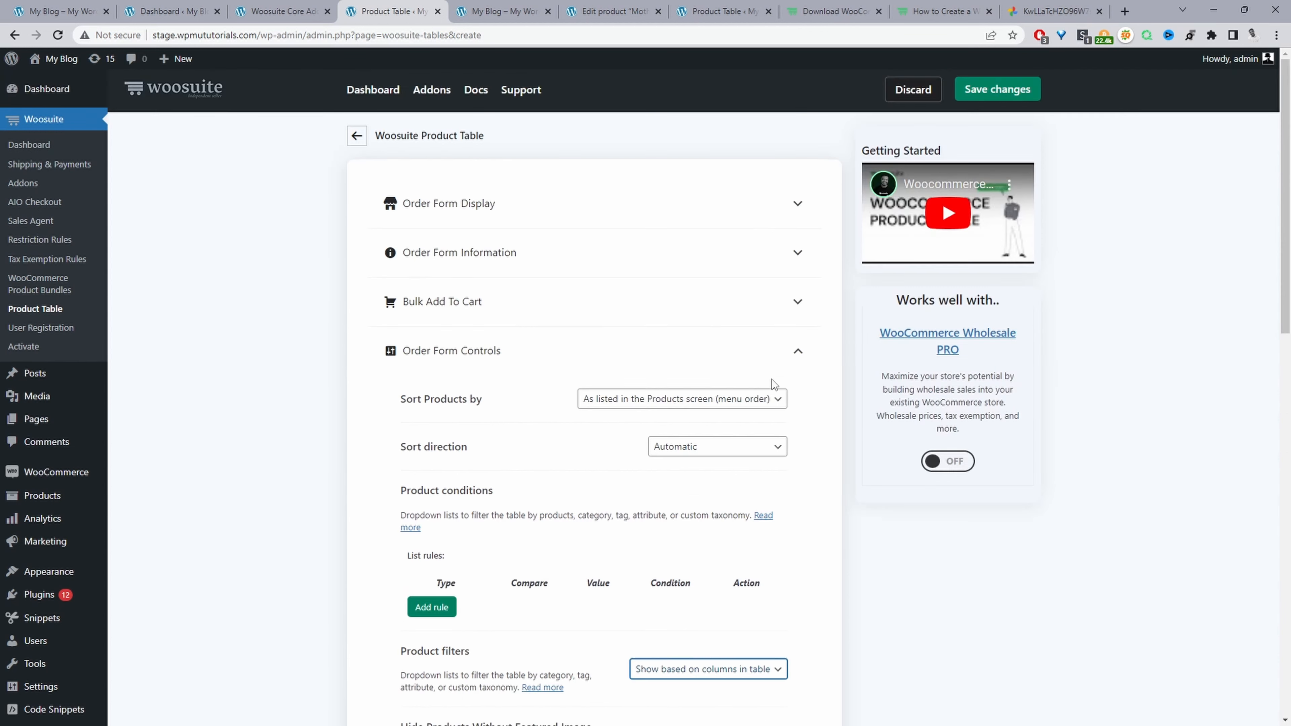
left_click(522, 254)
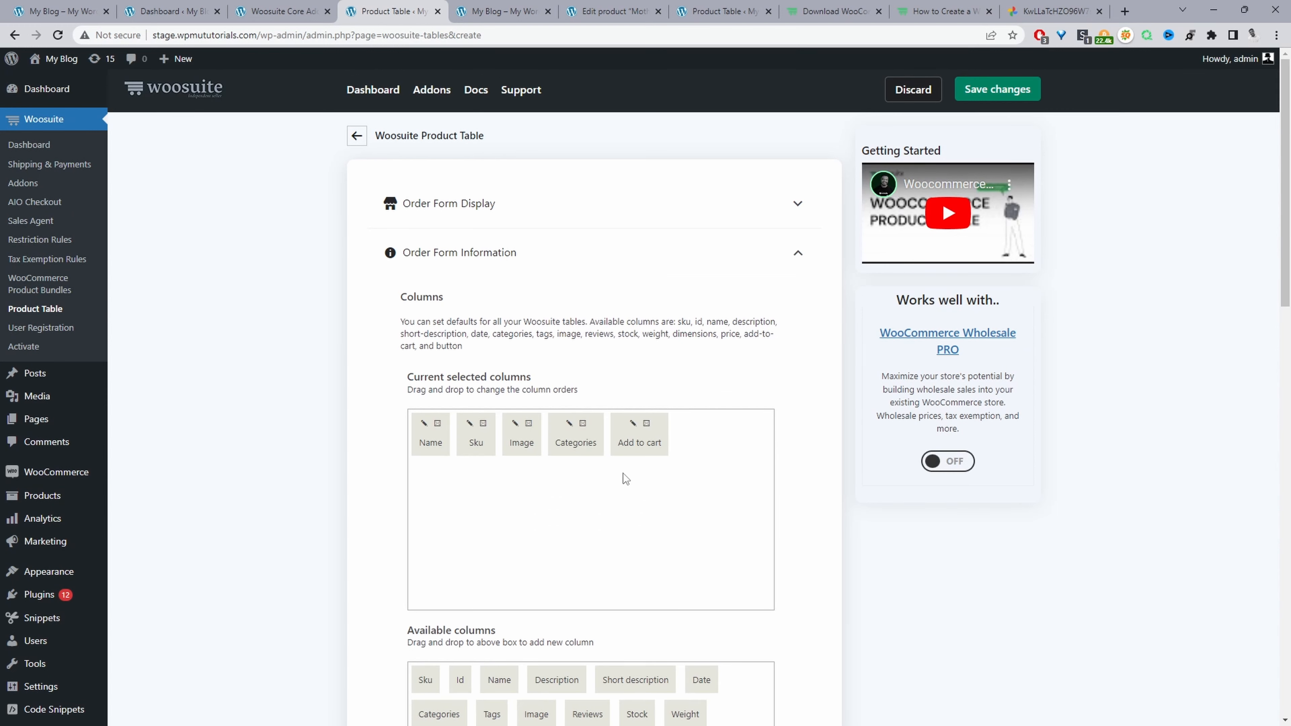
Enable the reset button above the table in the Order Form Controls settings.
scroll(601, 460, "down", 12)
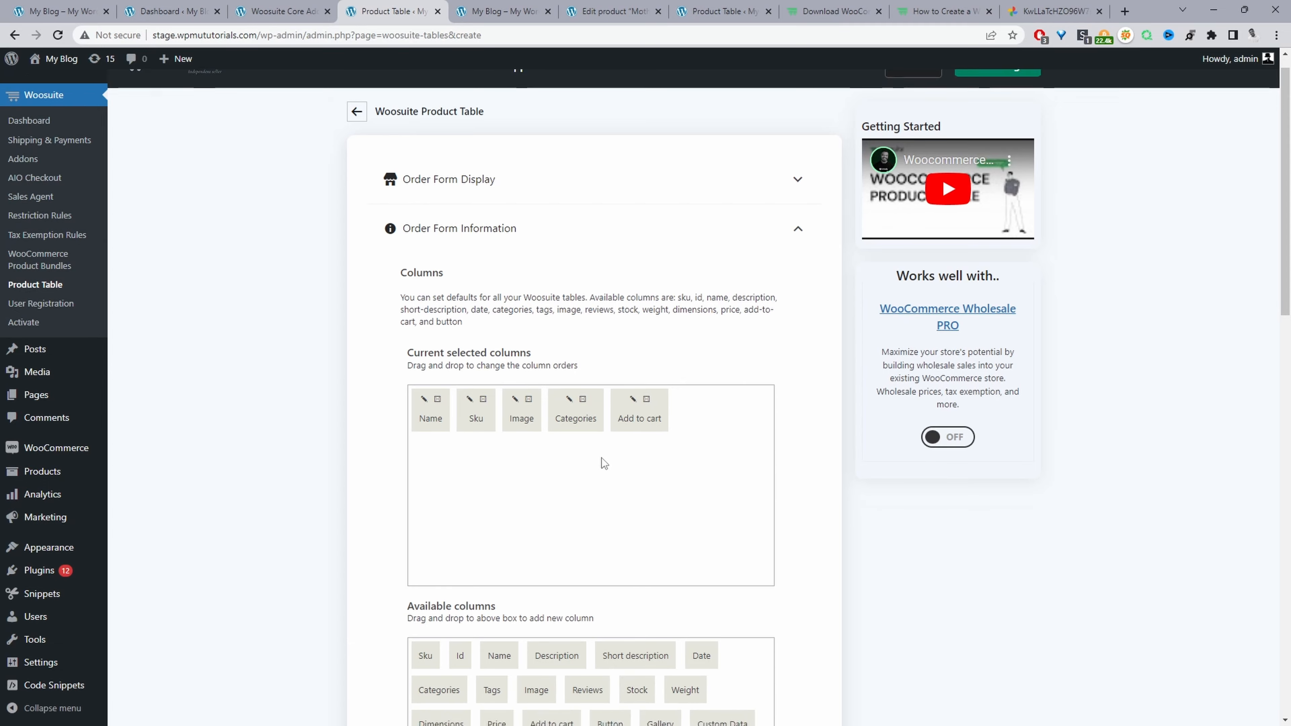
scroll(600, 465, "down", 6)
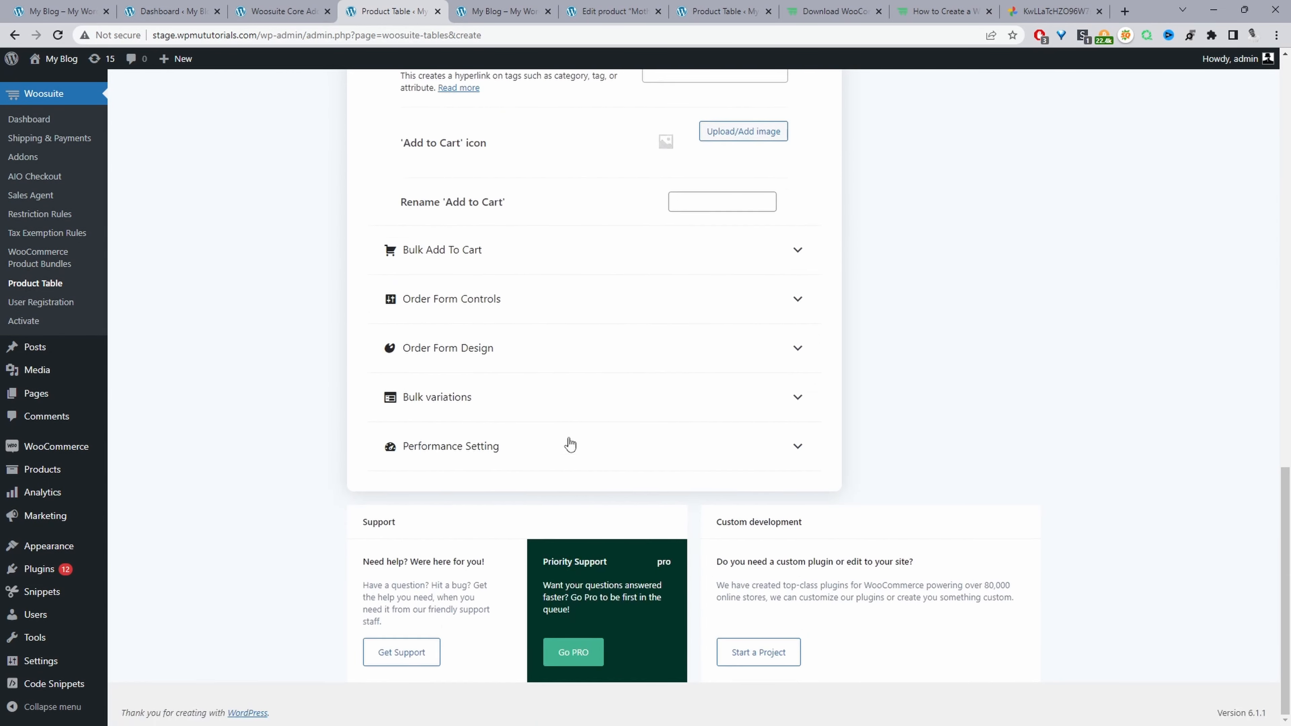
left_click(460, 297)
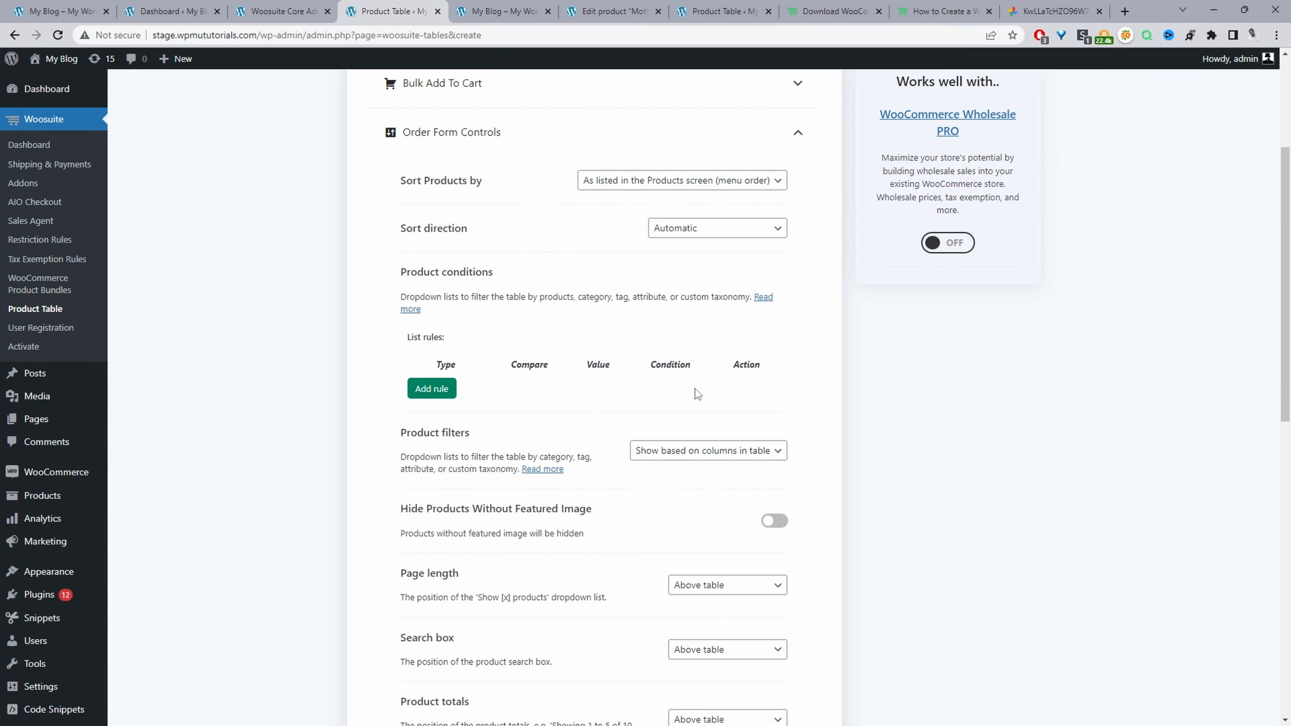
scroll(684, 407, "down", 5)
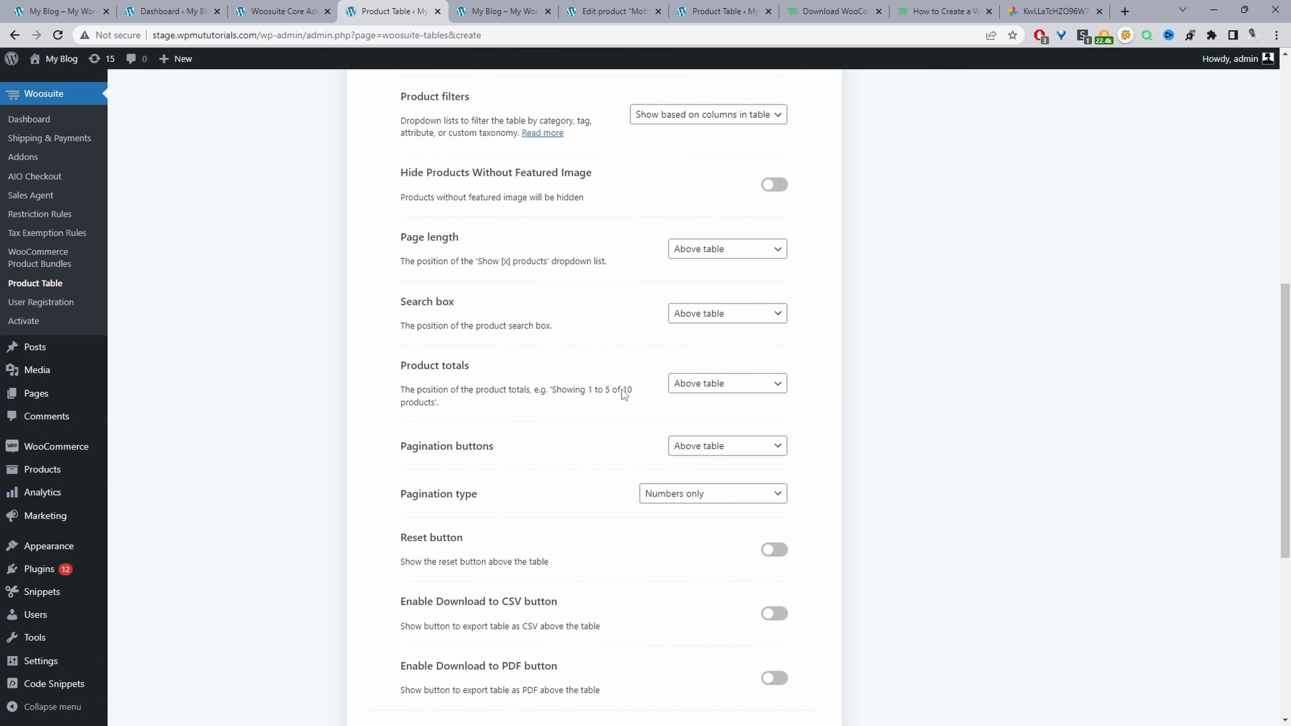
scroll(724, 422, "down", 3)
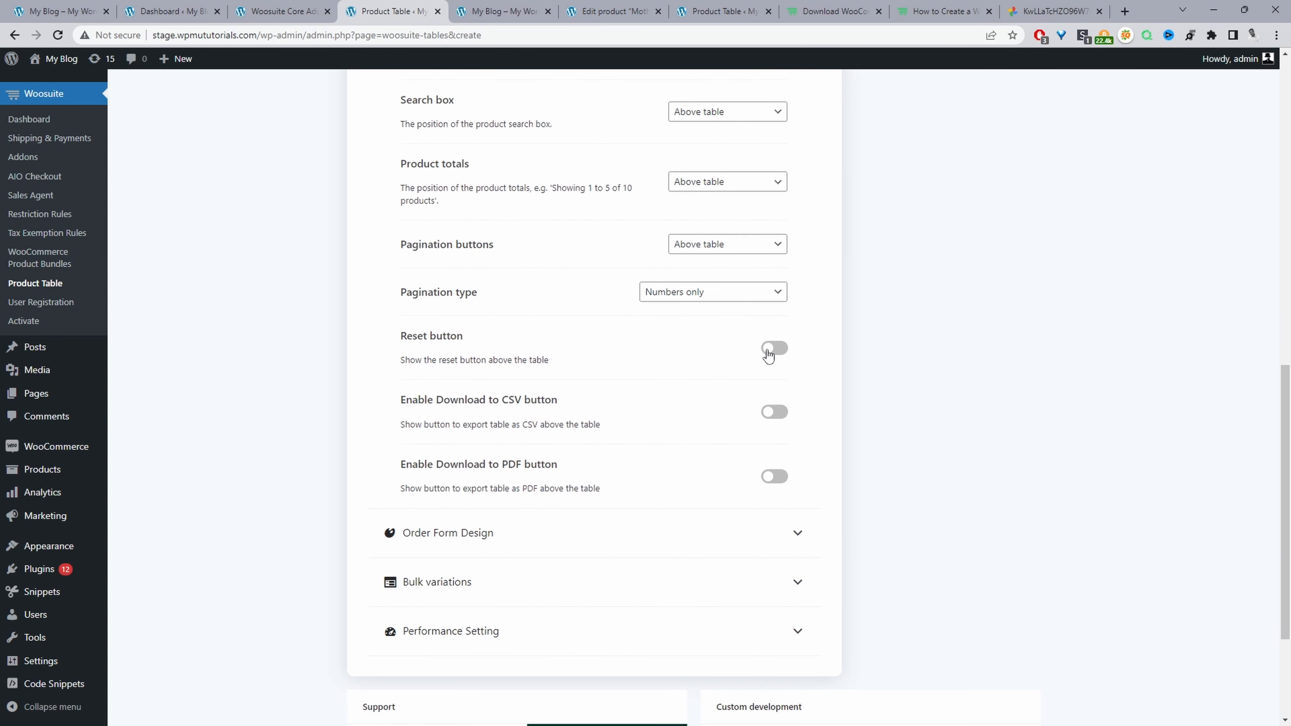
left_click(768, 349)
Review the Bulk variations and Performance Setting options, leaving them at their defaults, and save the product table.
left_click(551, 585)
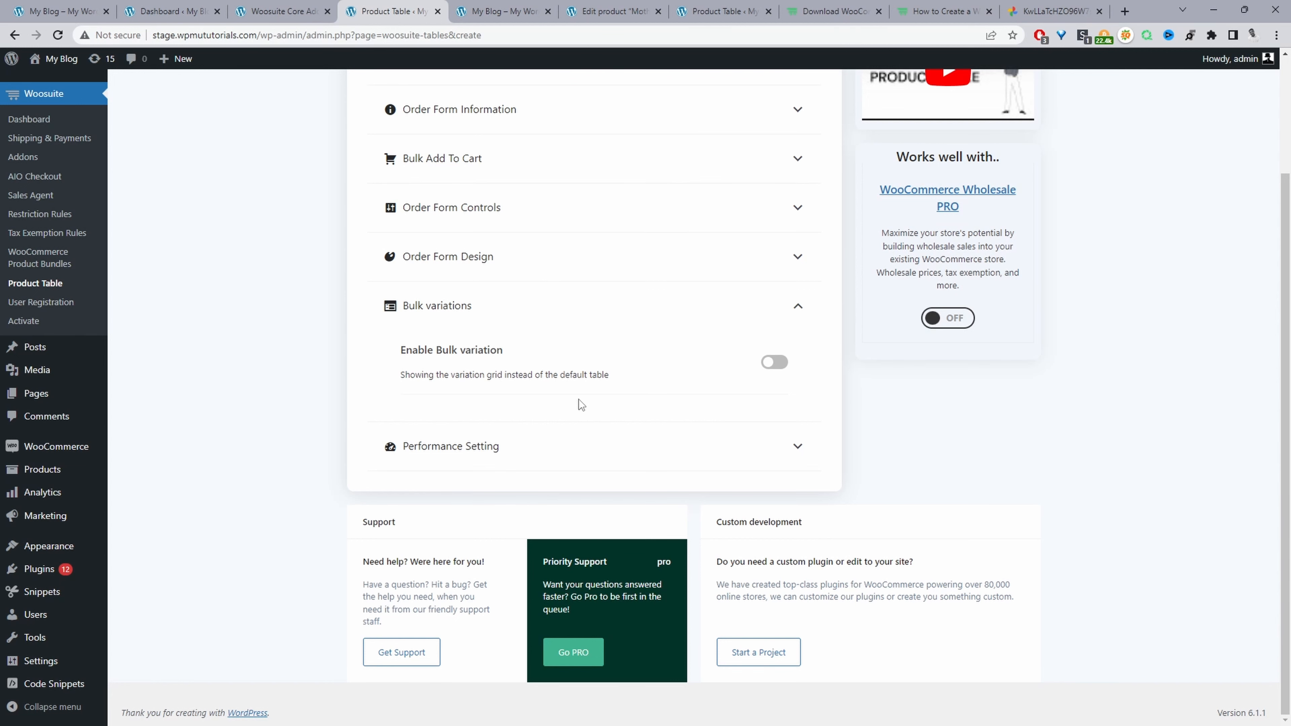
left_click(493, 457)
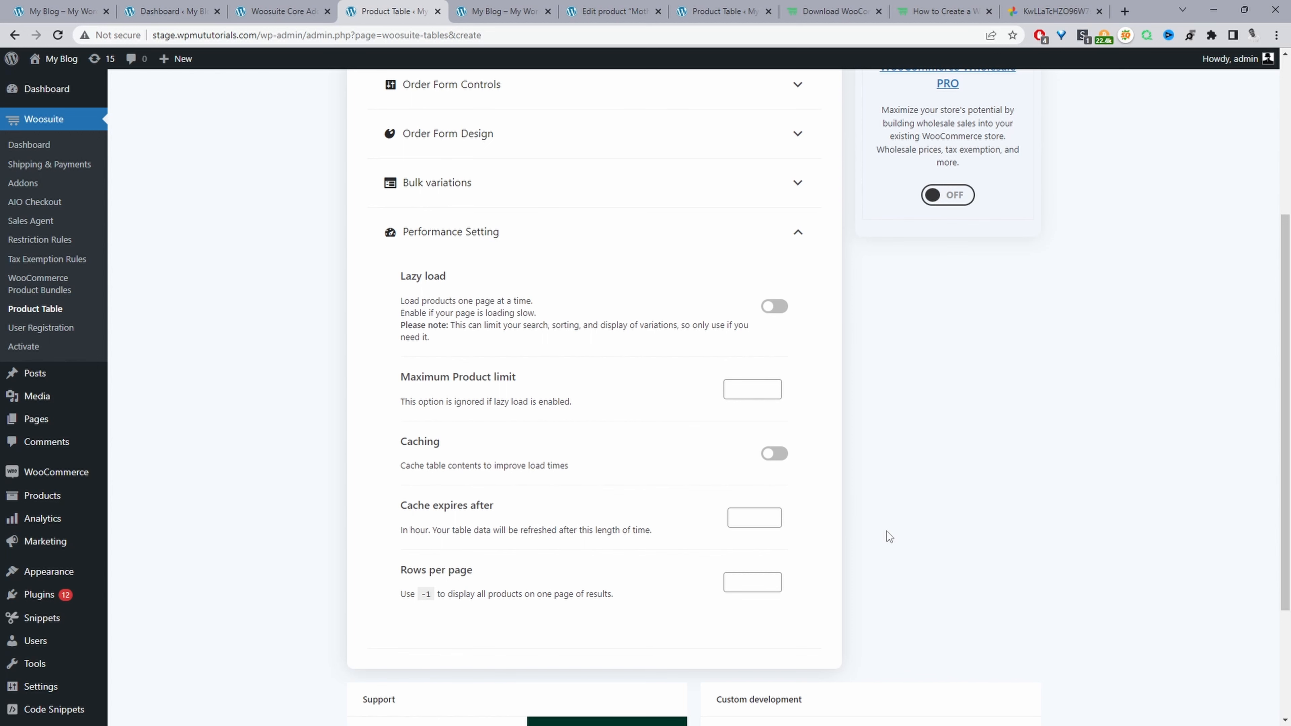
scroll(842, 506, "up", 5)
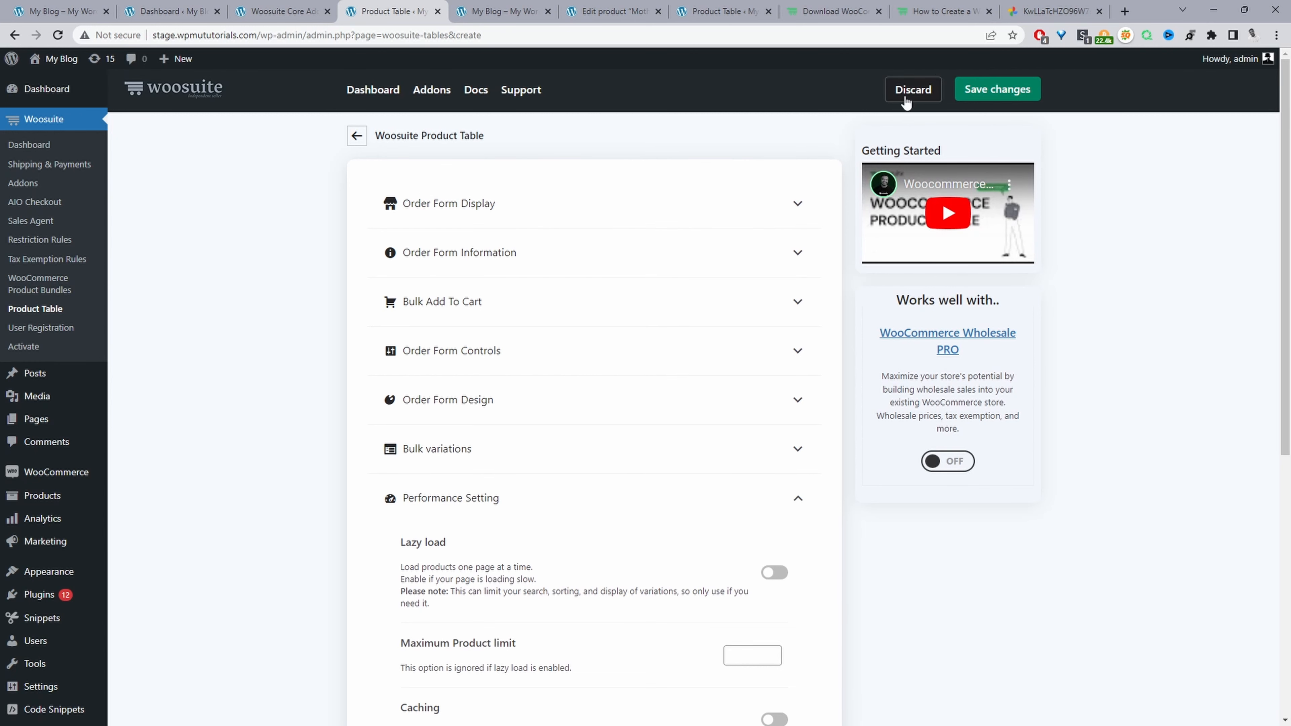
left_click(1004, 100)
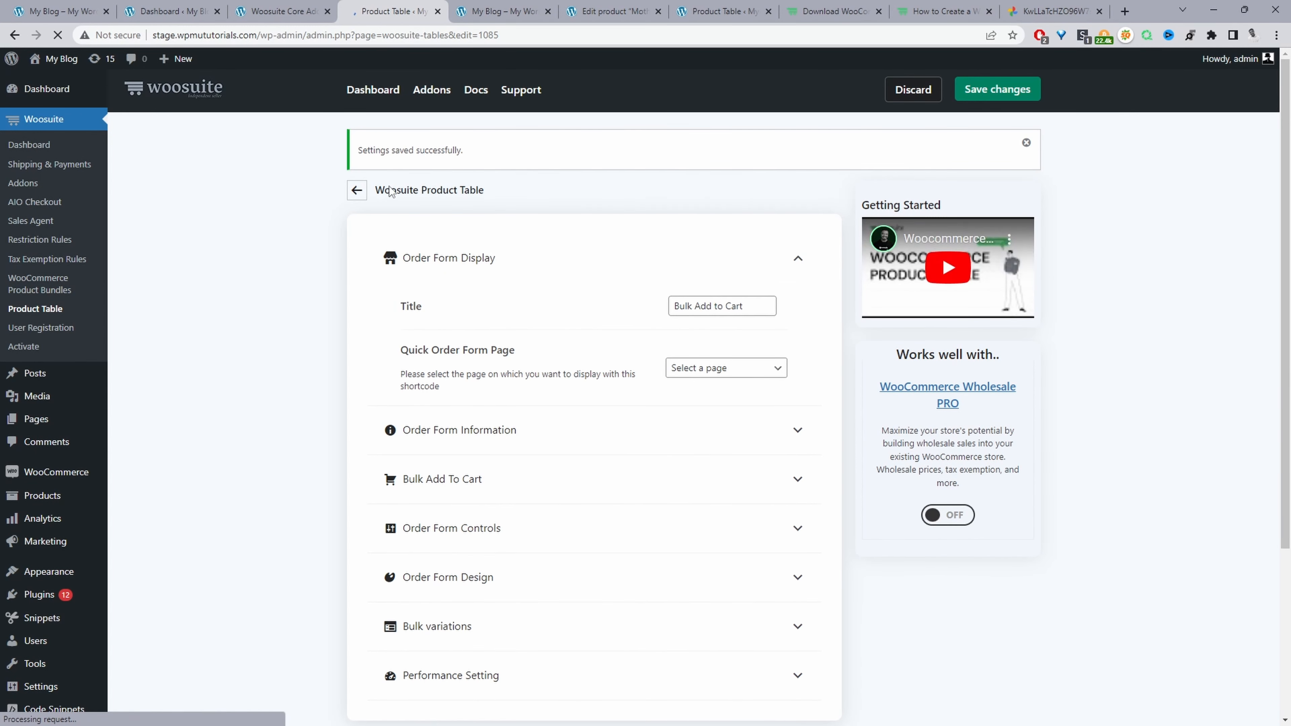
Return to the product table general settings, assign "Bulk Add to Cart" as the Shop pages layout and save the changes.
left_click(357, 193)
left_click_drag(472, 252, 394, 248)
left_click(752, 266)
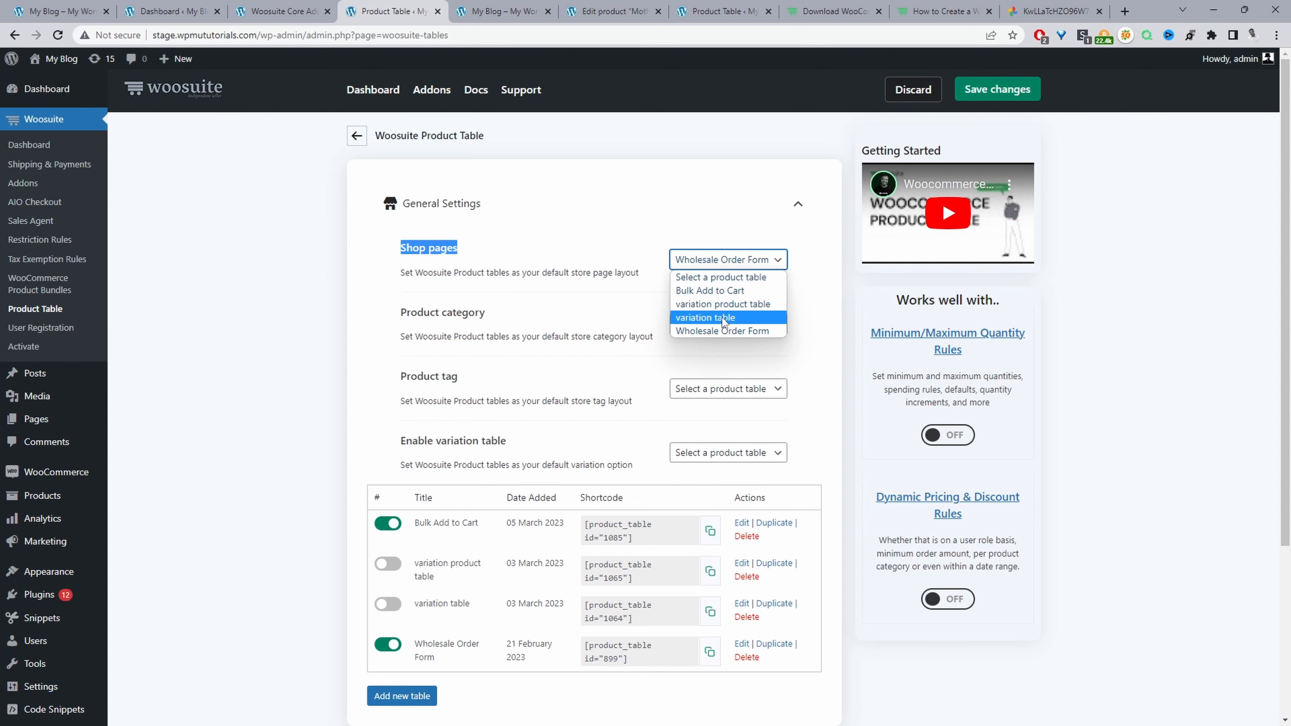
left_click(724, 290)
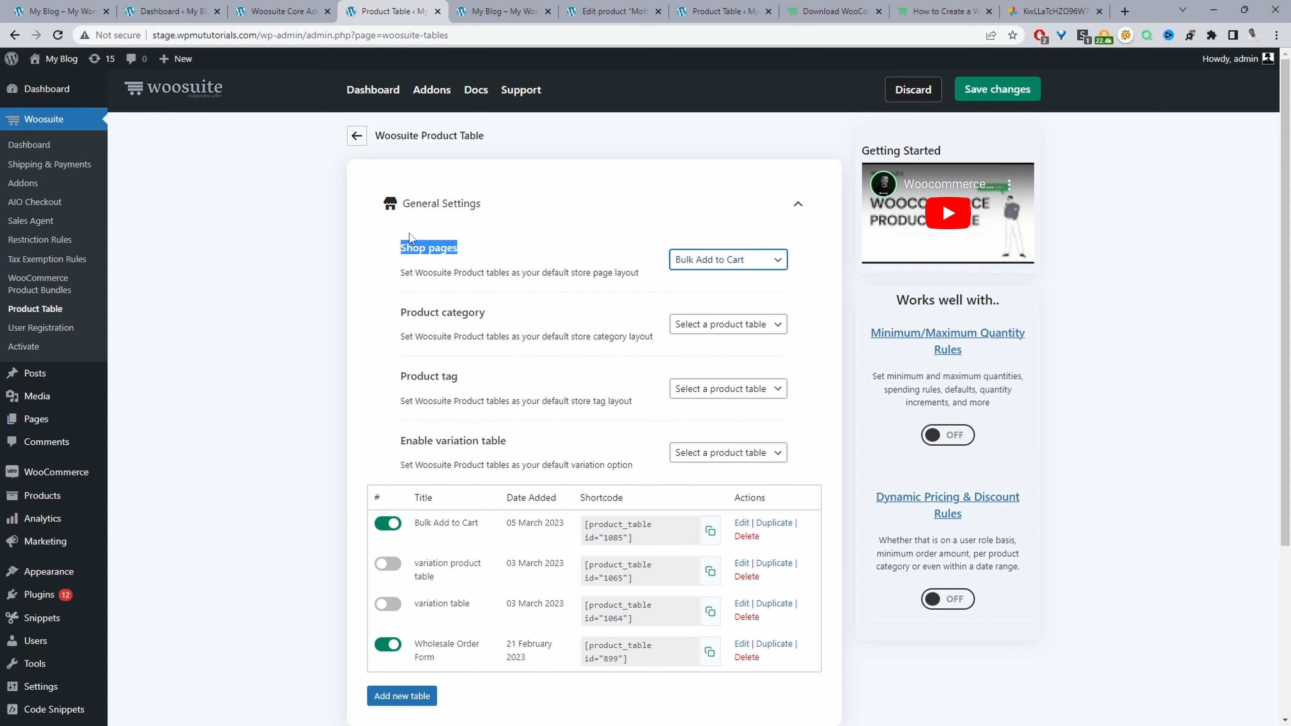
left_click(1014, 90)
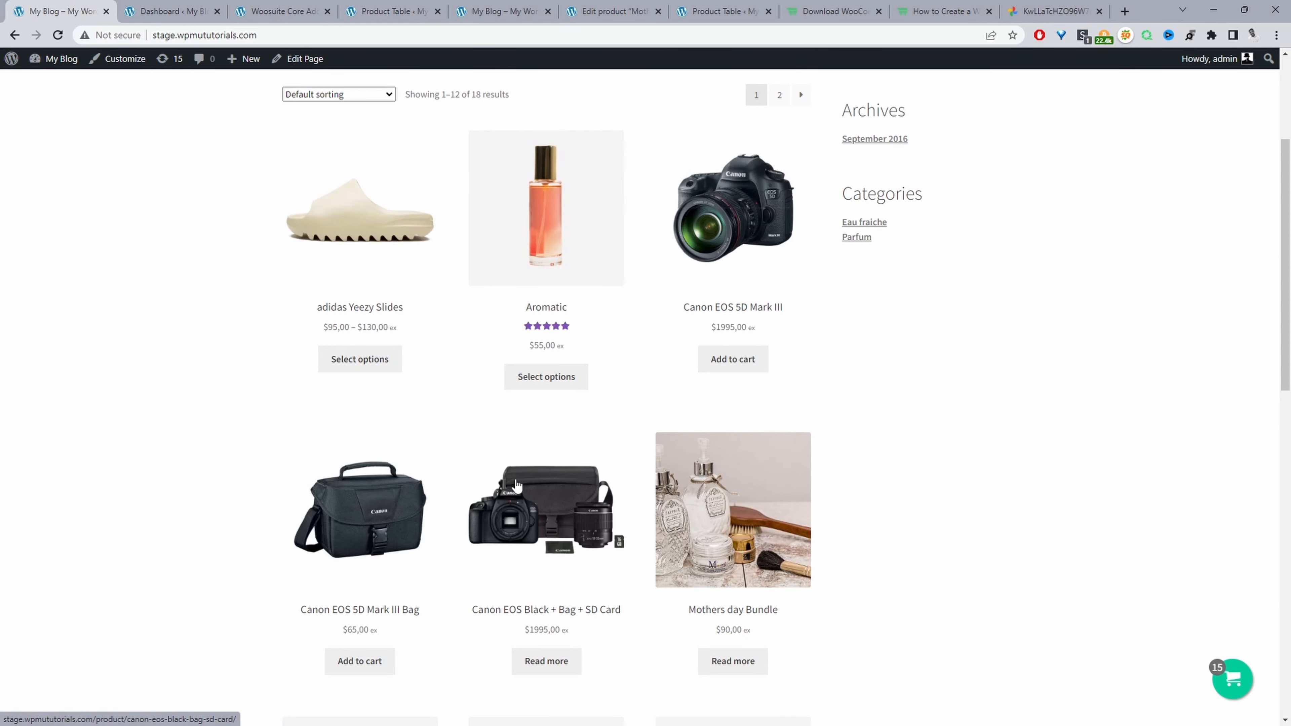
Look over the storefront's Shop page and reload it to check the product table layout.
scroll(549, 495, "up", 3)
scroll(548, 493, "up", 1)
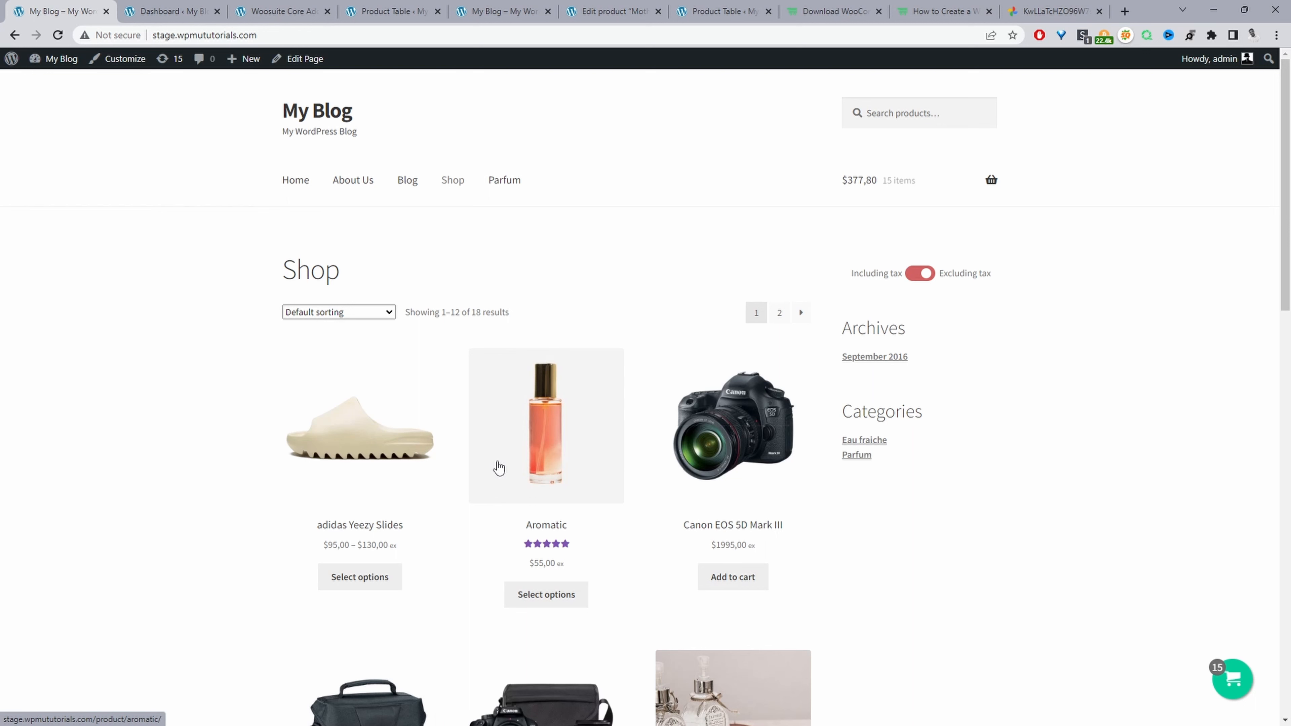
left_click(58, 35)
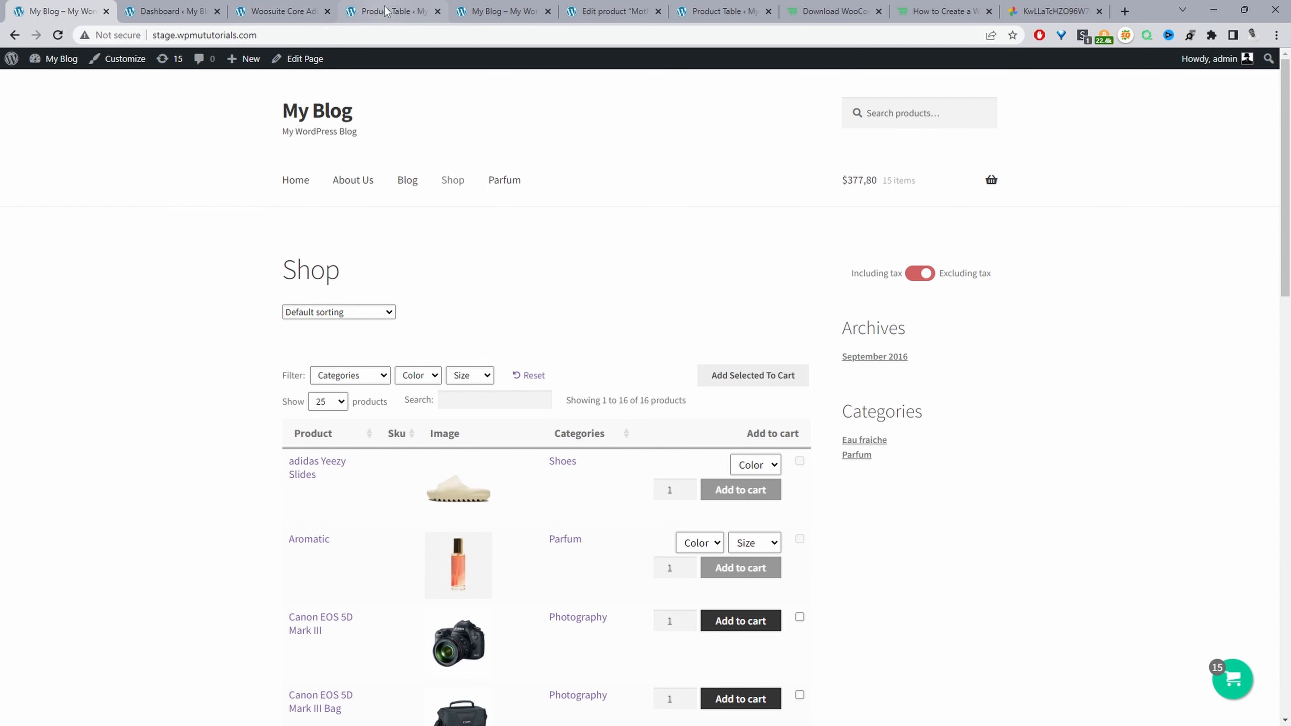
Edit the "Bulk Add to Cart" table to put the Image column first, save it and check the reloaded Shop page.
left_click(399, 12)
scroll(644, 415, "down", 2)
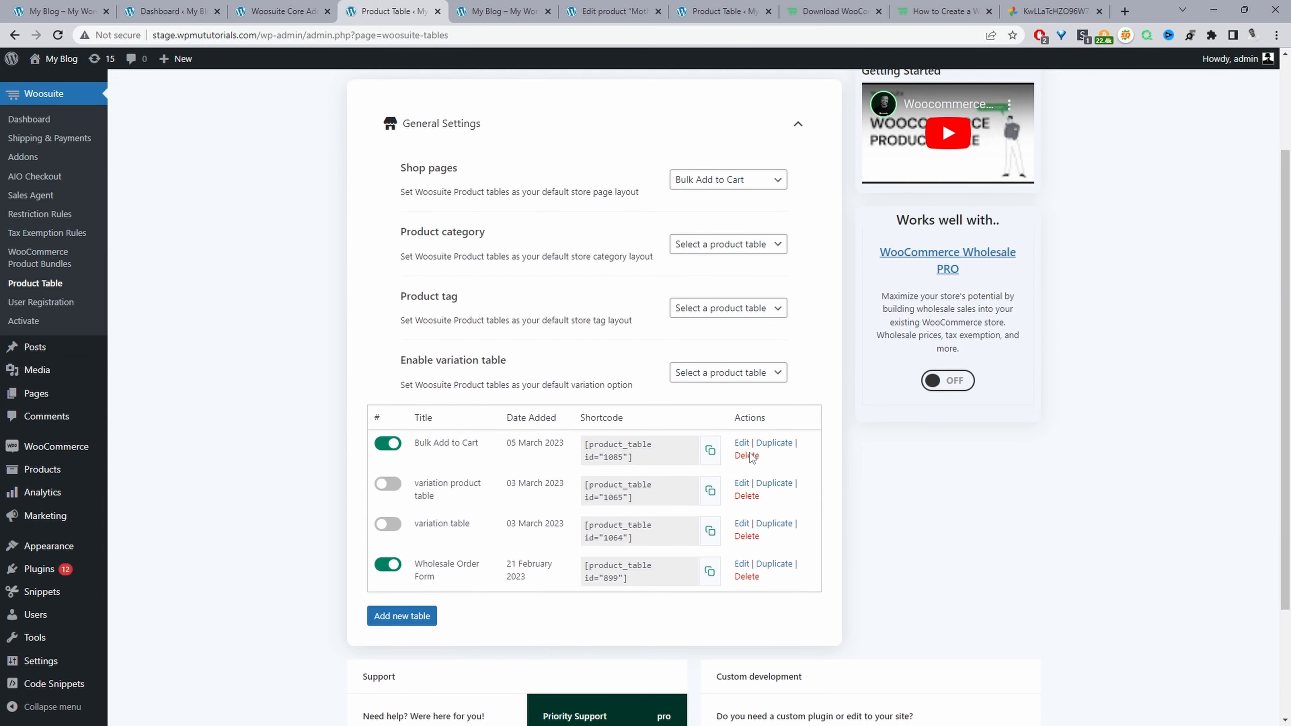
left_click(742, 442)
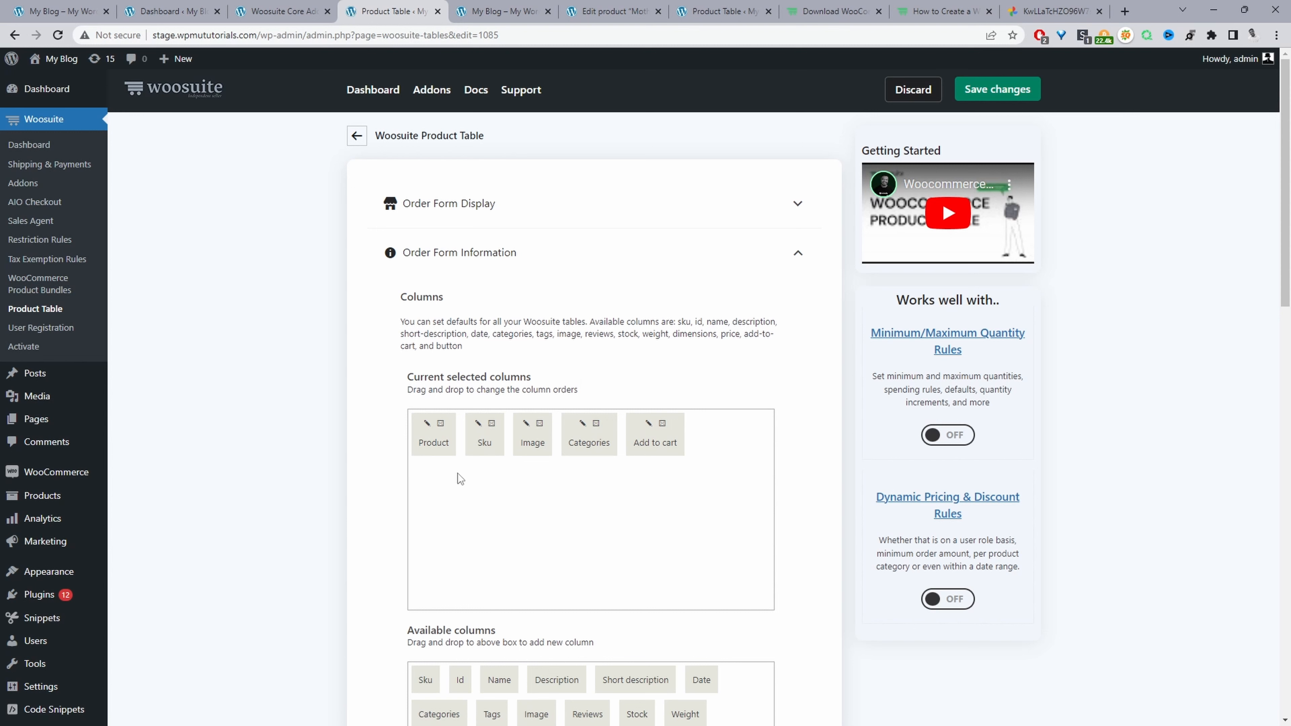
left_click_drag(519, 450, 449, 450)
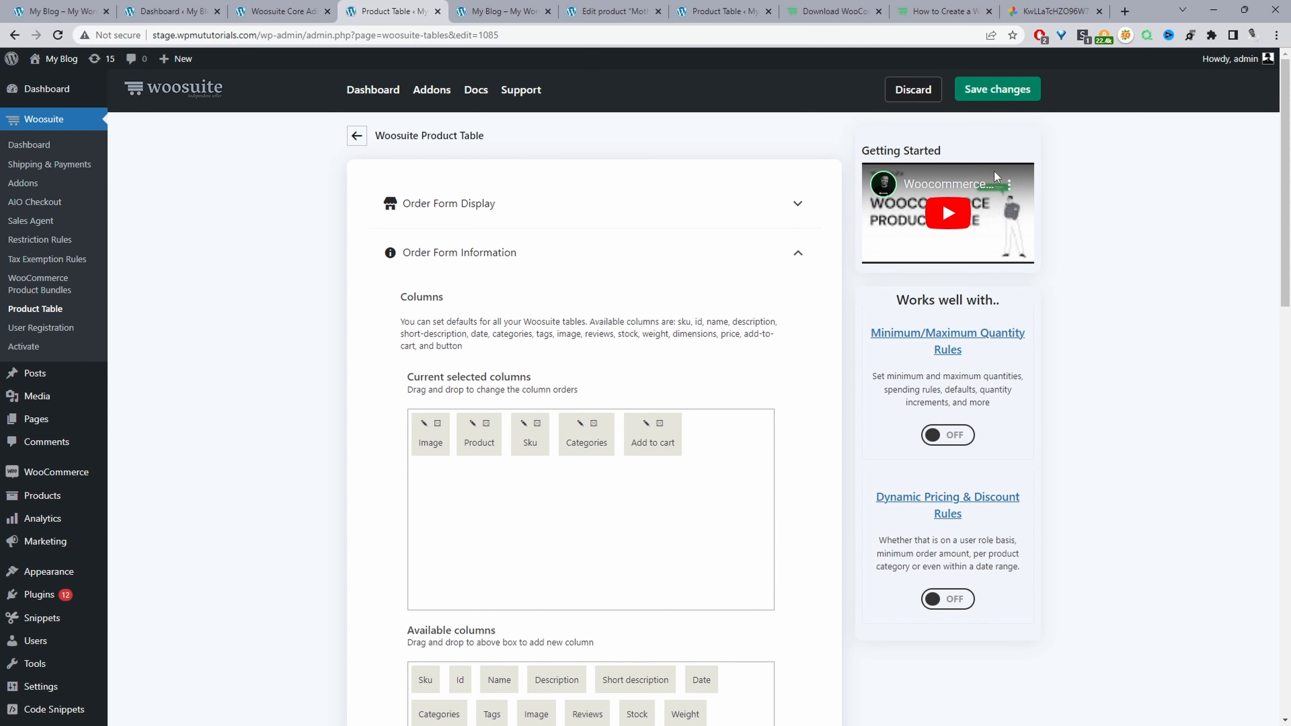
left_click(1010, 98)
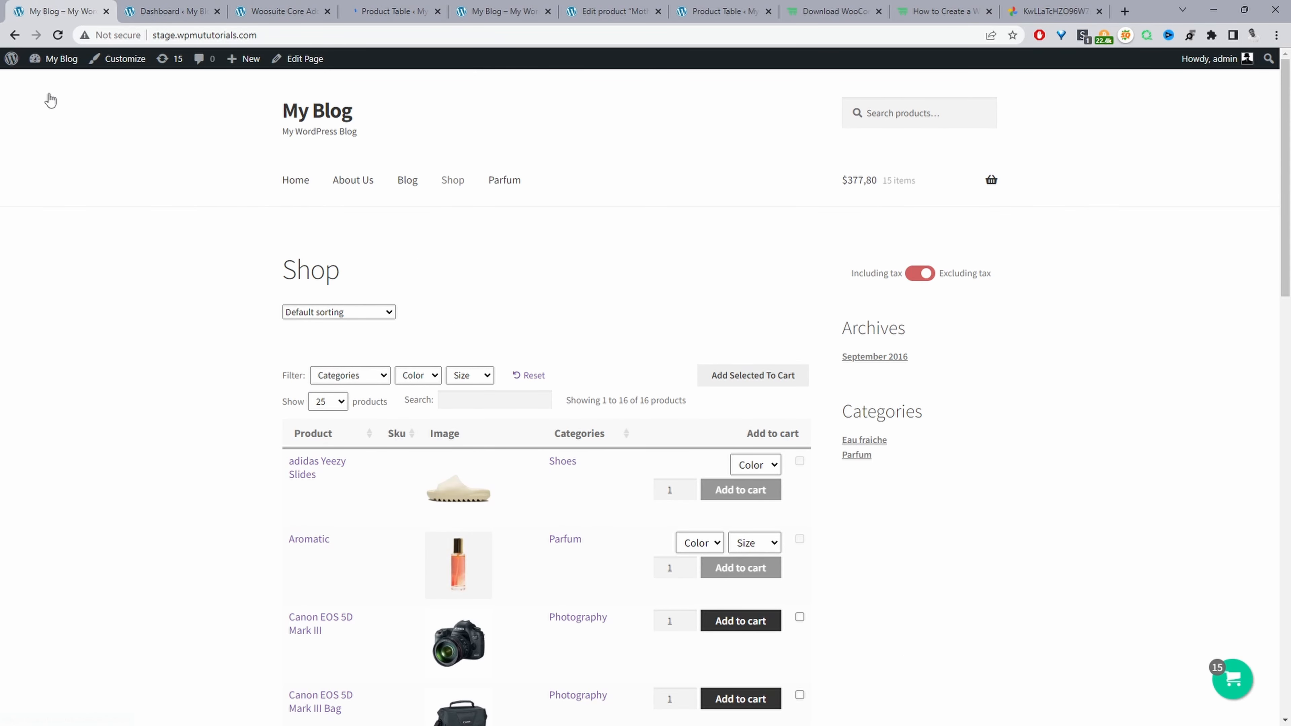
left_click(57, 34)
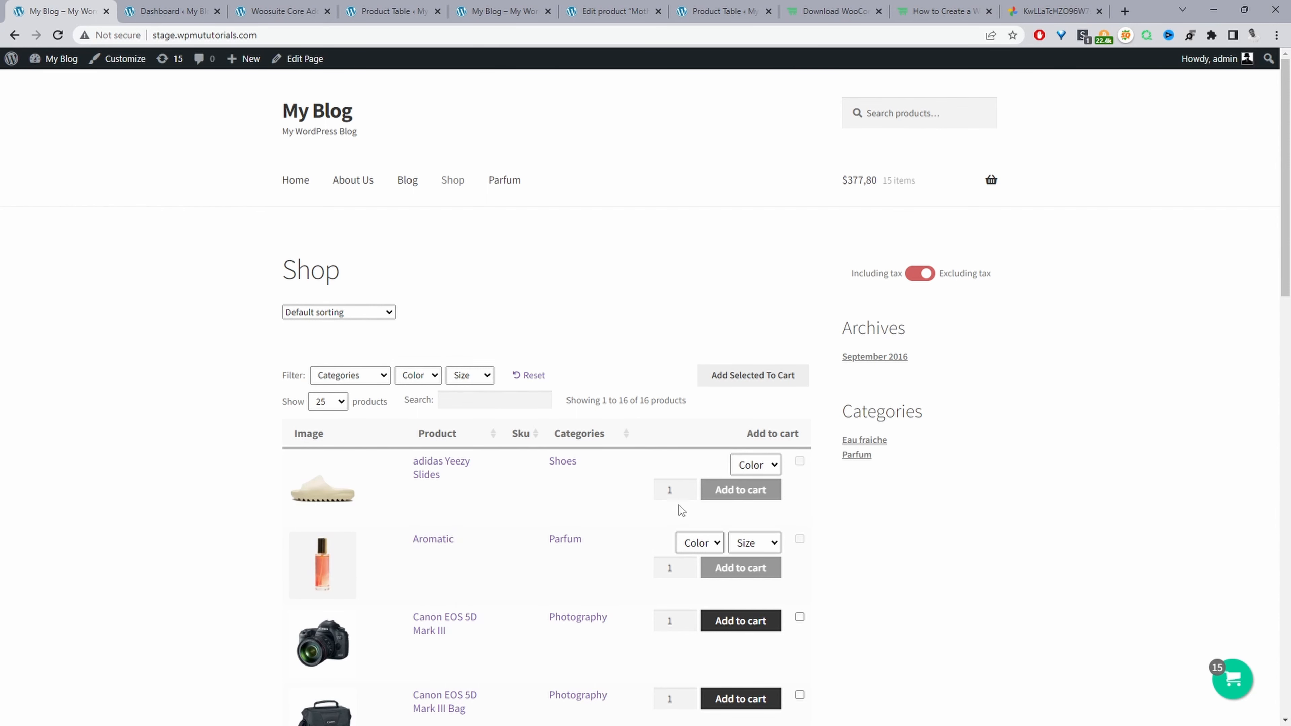
scroll(559, 508, "down", 5)
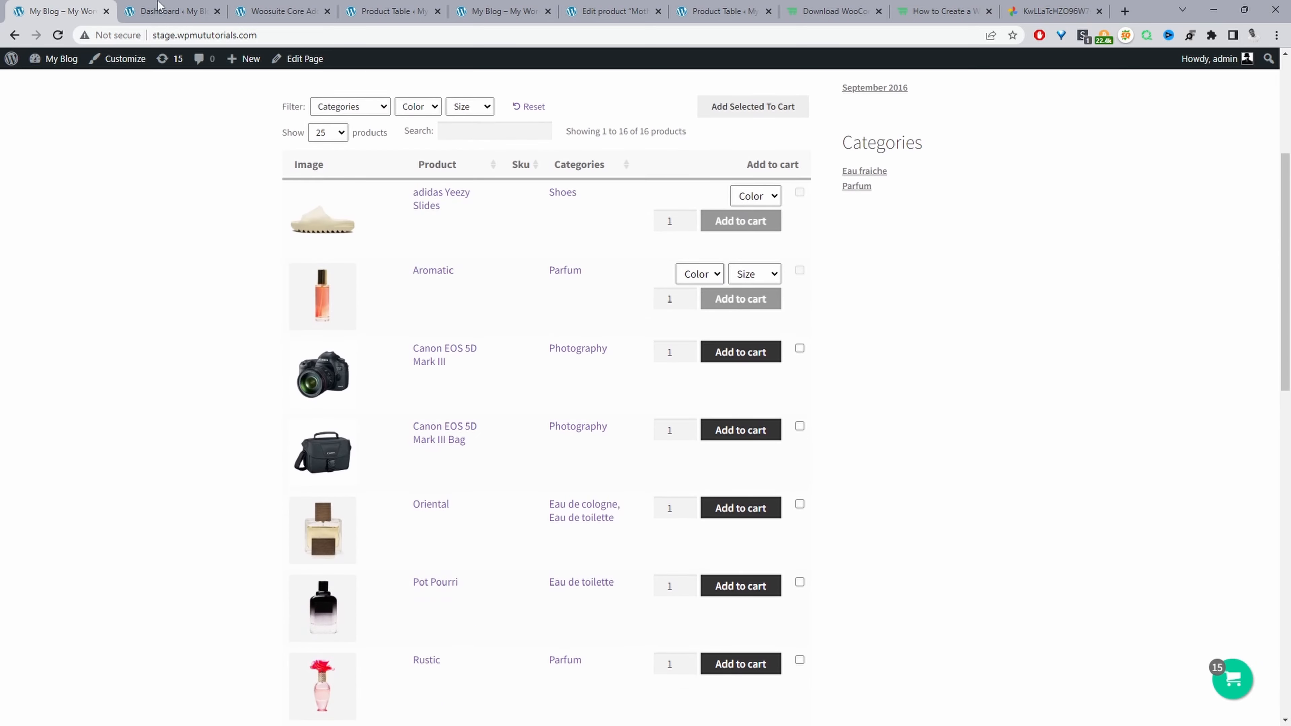
Add a Price column between Categories and Add to cart in the "Bulk Add to Cart" table and save the changes.
left_click(394, 7)
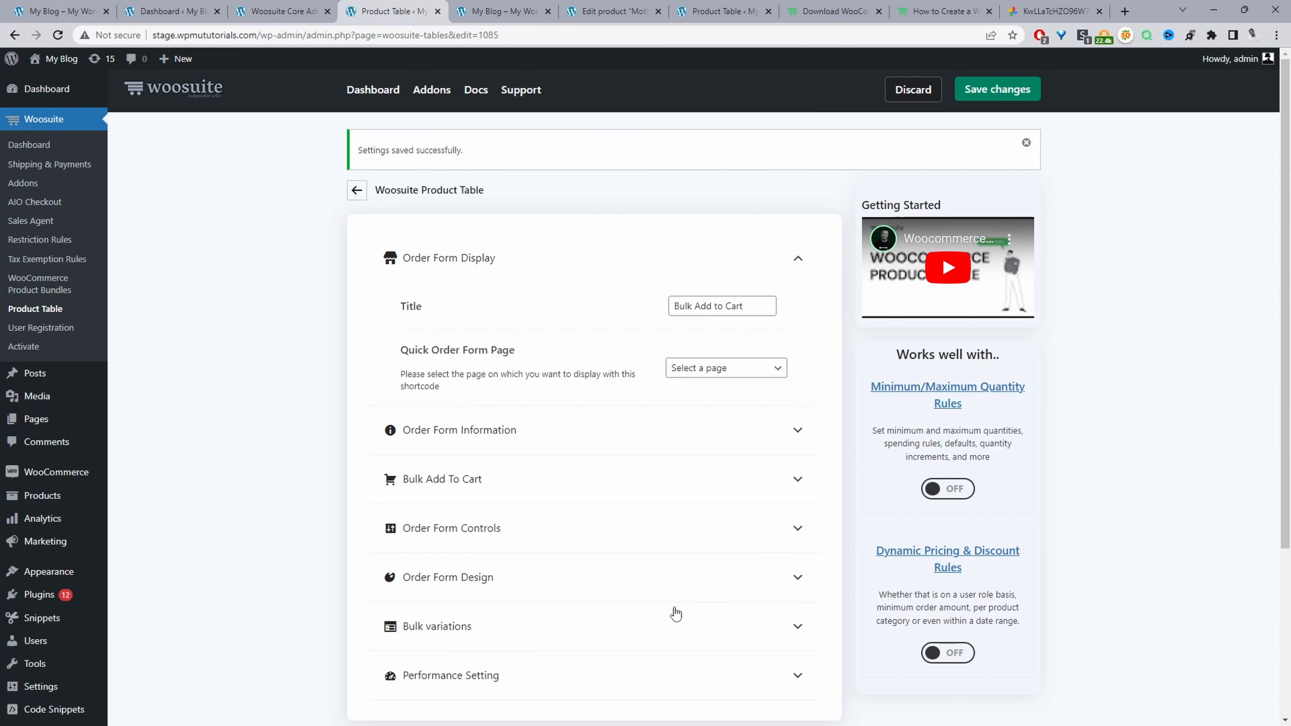
scroll(638, 430, "down", 6)
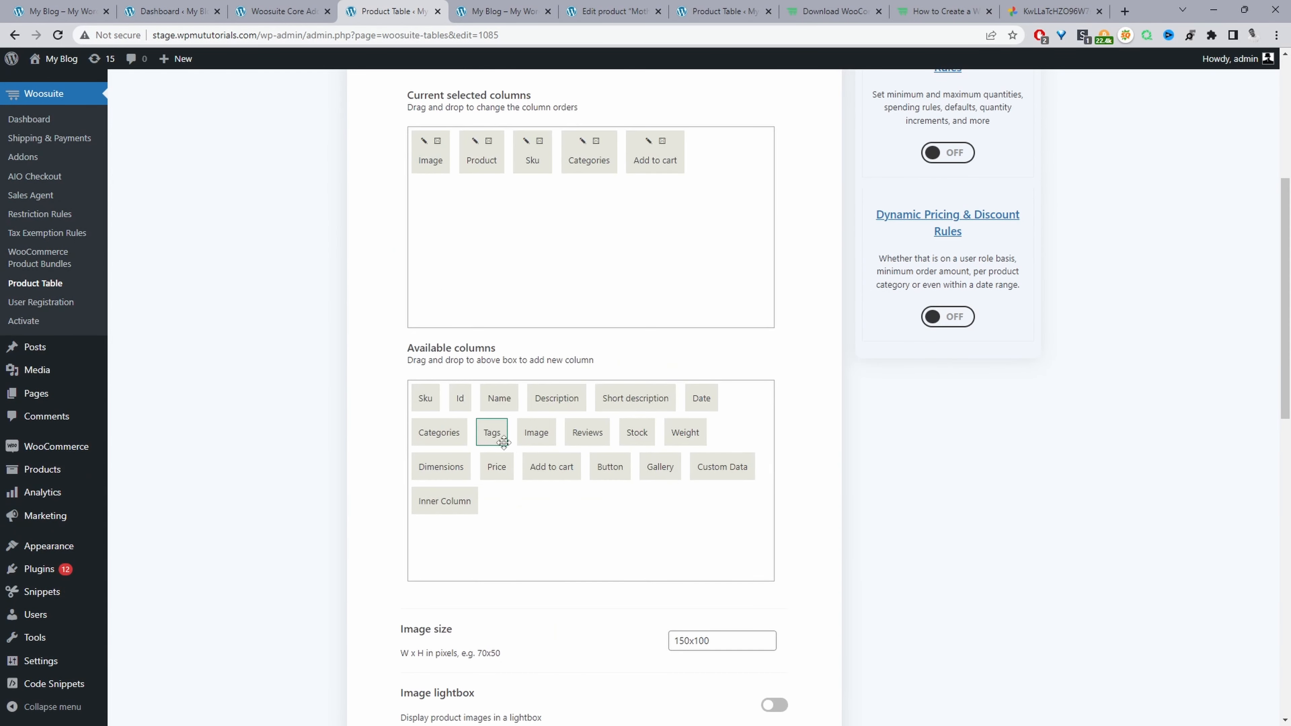
left_click_drag(497, 466, 566, 244)
left_click_drag(717, 161, 649, 173)
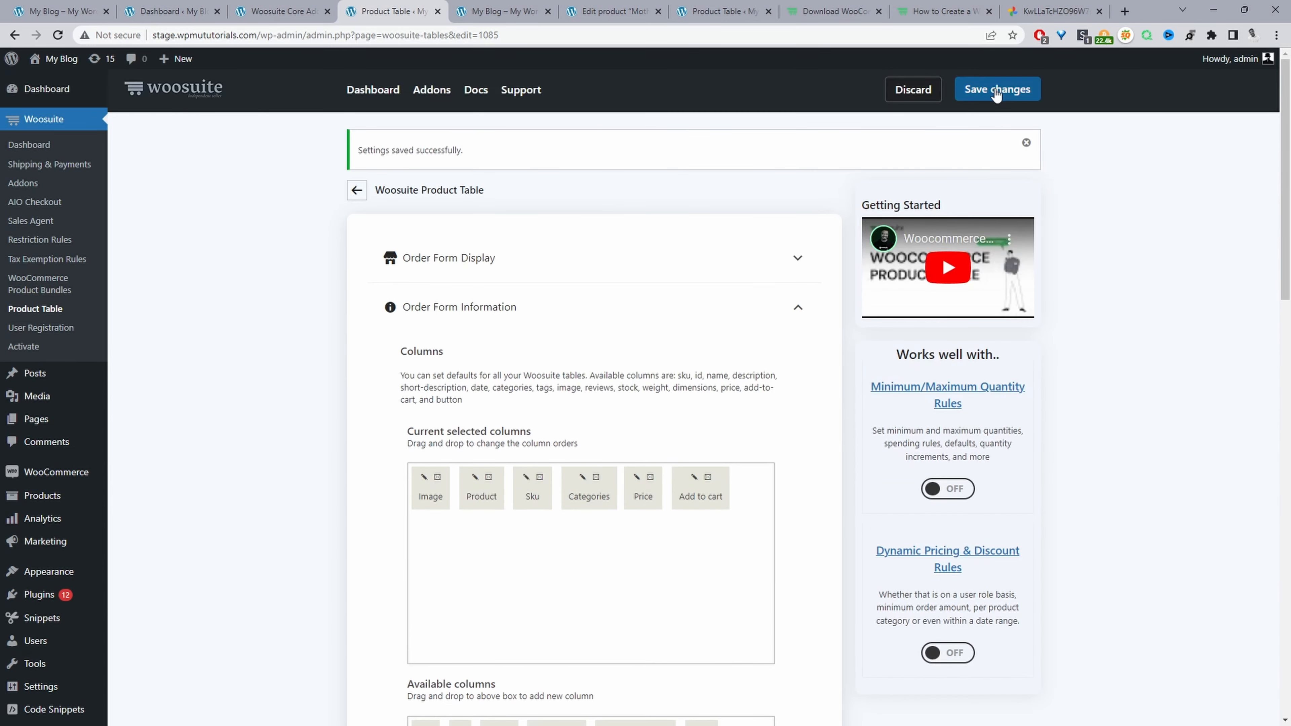
left_click(994, 87)
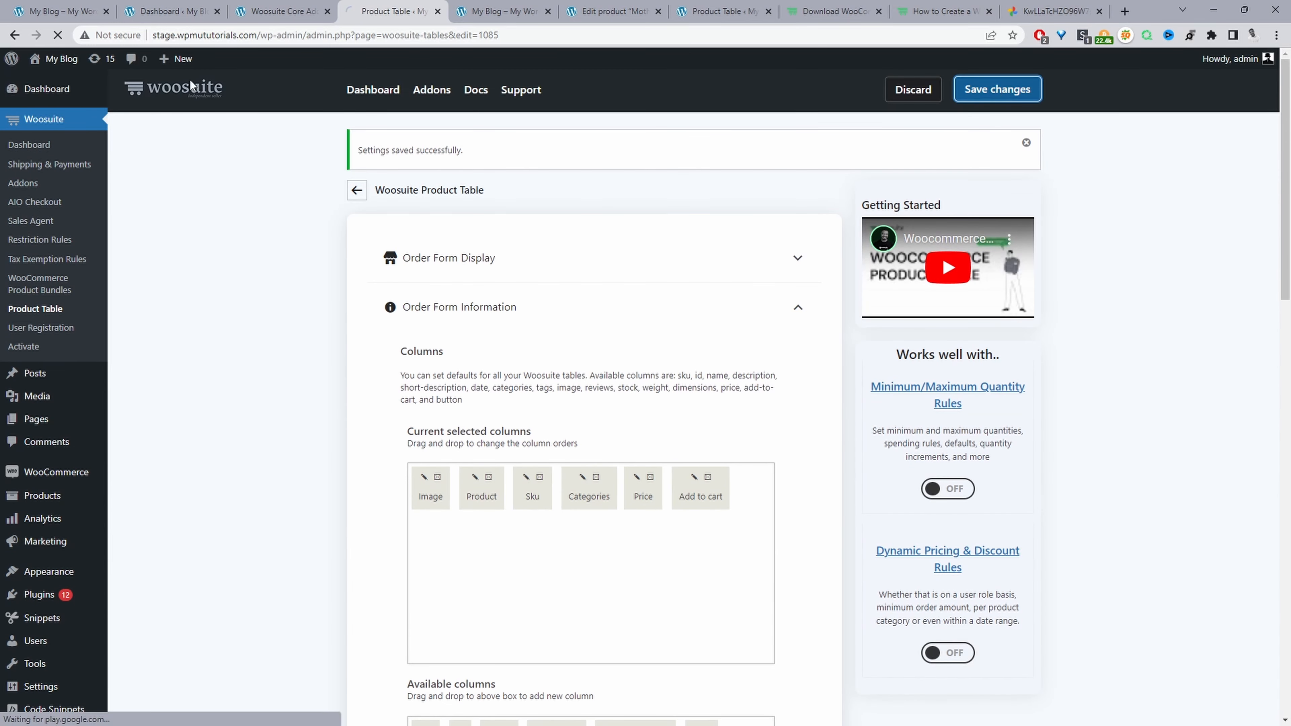
Reload the storefront's Shop page and examine the product table with its updated columns.
left_click(72, 13)
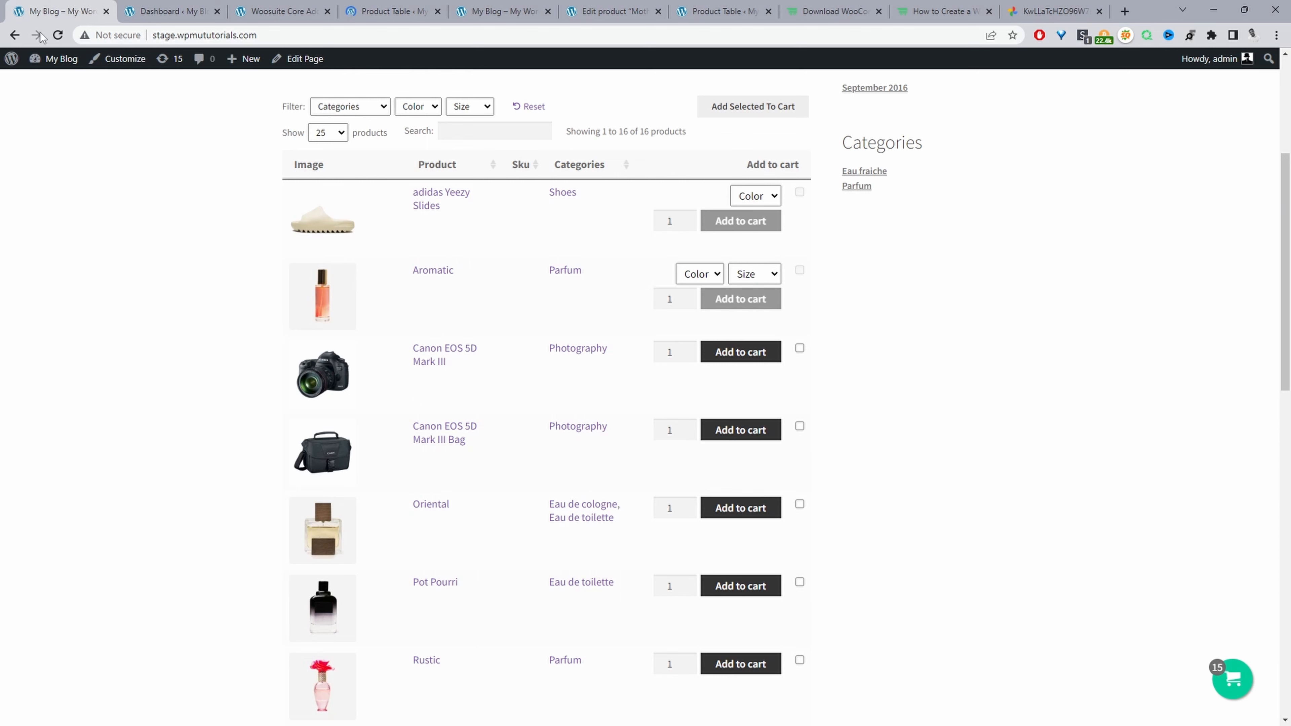
left_click(54, 35)
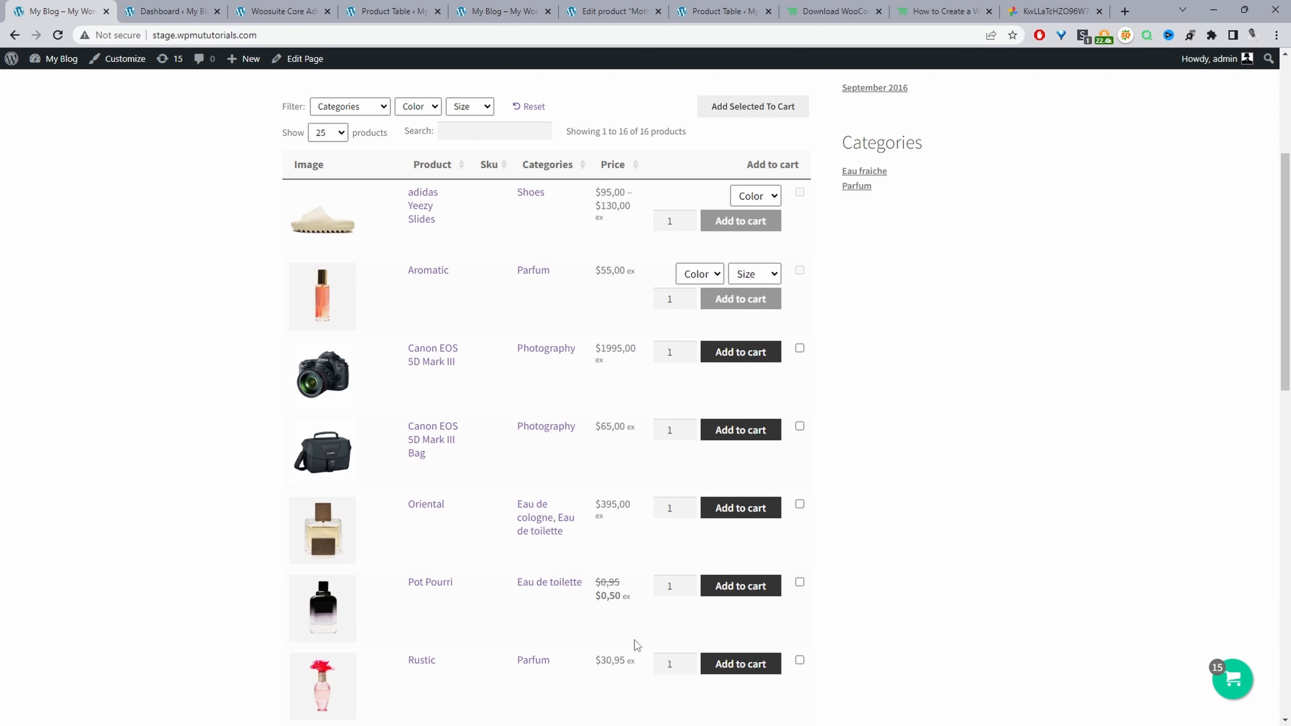
scroll(634, 640, "down", 4)
scroll(648, 550, "up", 5)
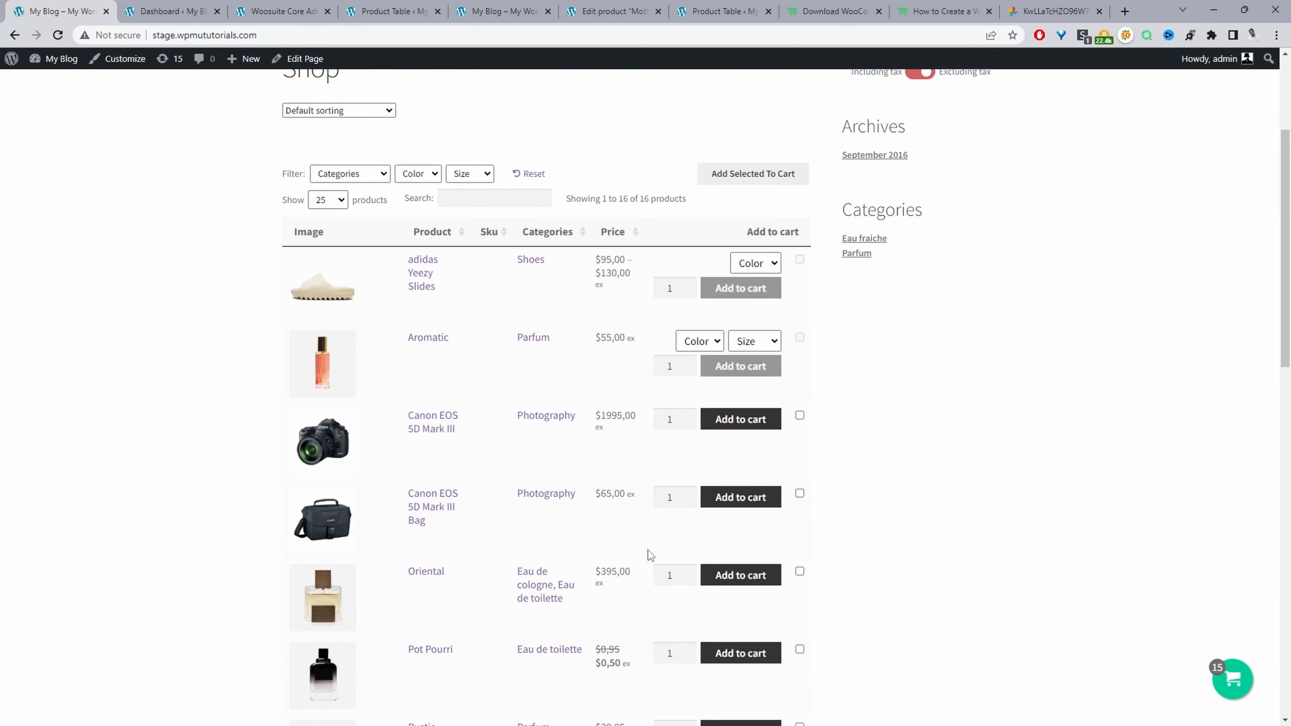
Set the quantity of the Oriental product to 3 in the Shop page's product table.
scroll(681, 568, "down", 2)
double_click(690, 440)
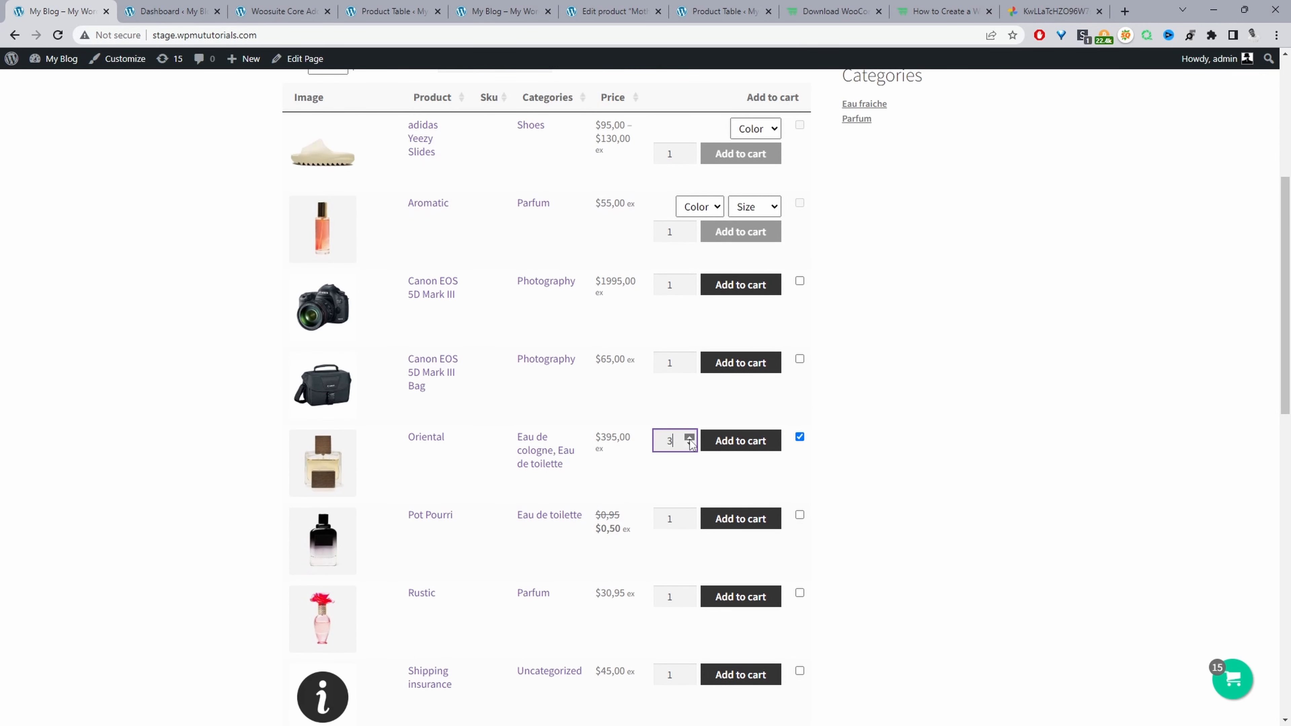